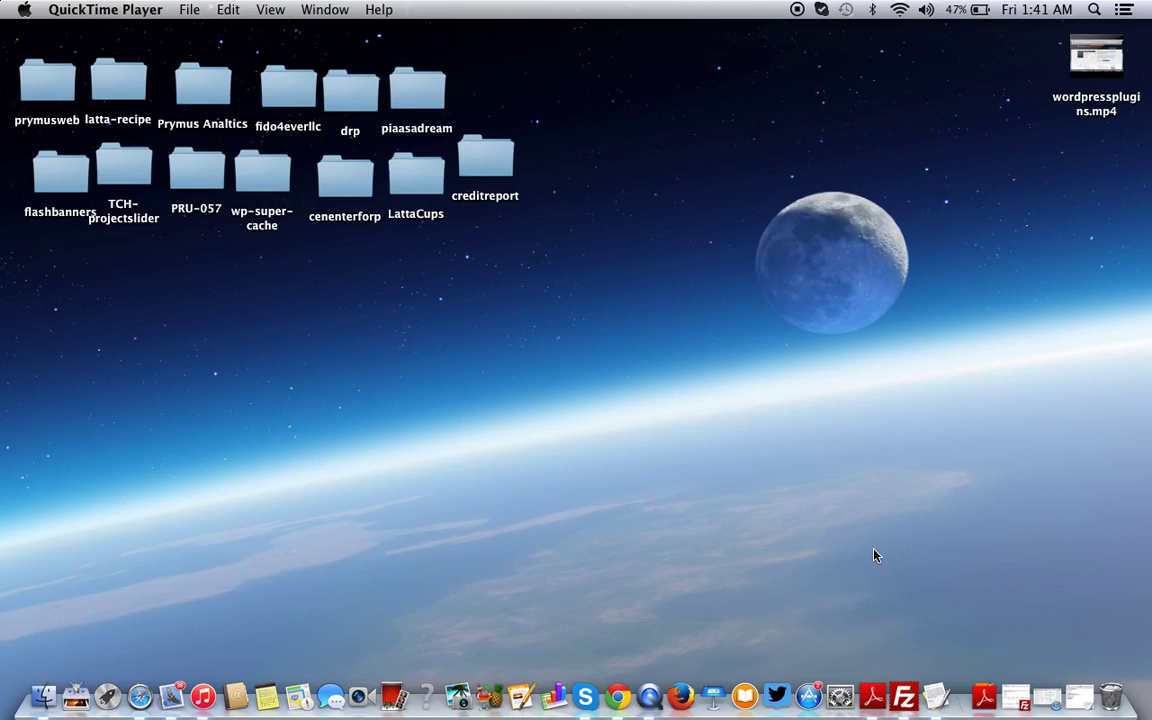
click(1050, 706)
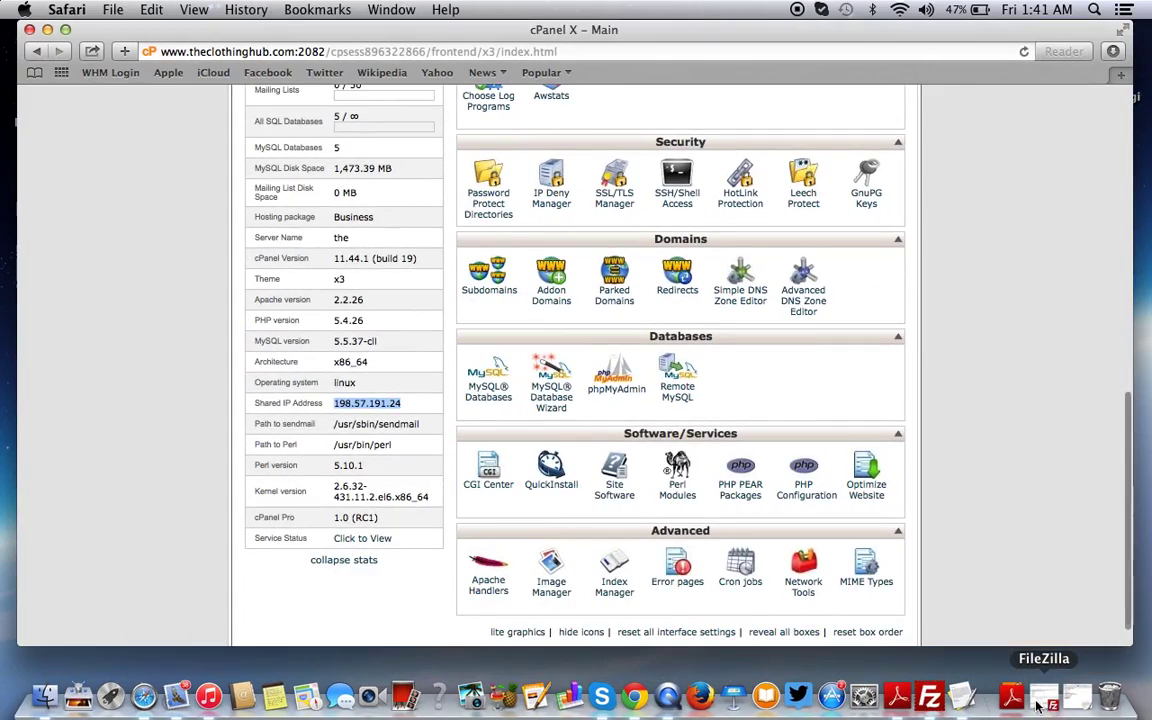
click(1040, 700)
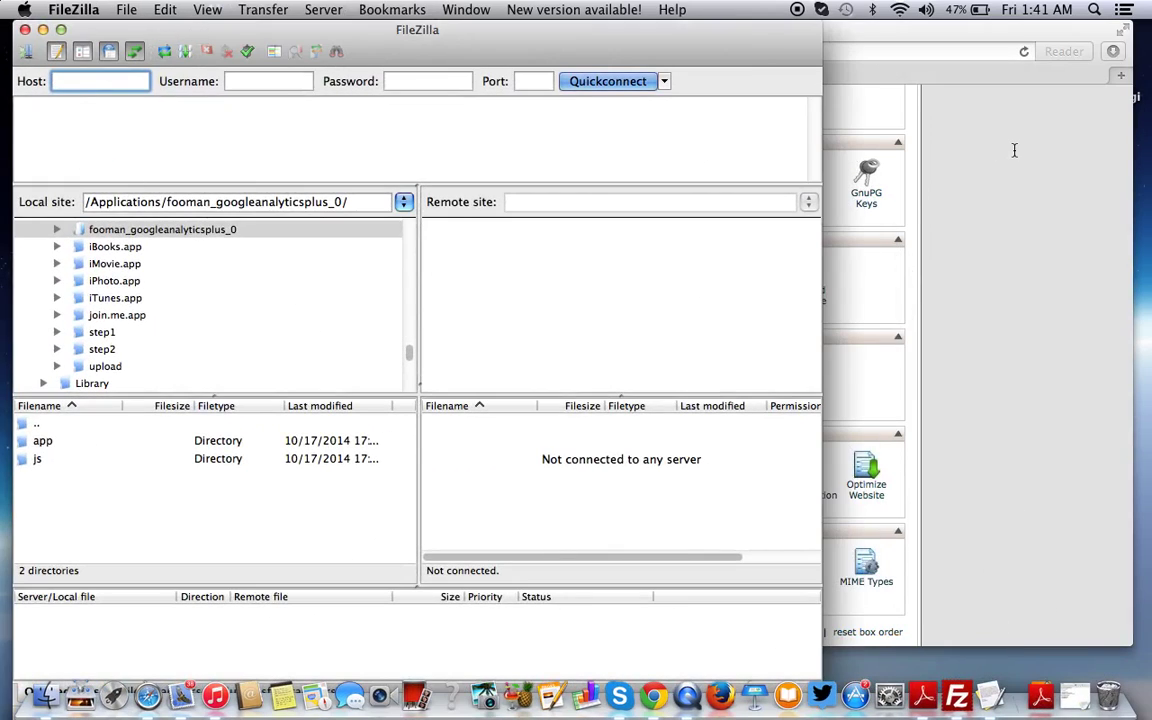
click(1093, 116)
click(1120, 75)
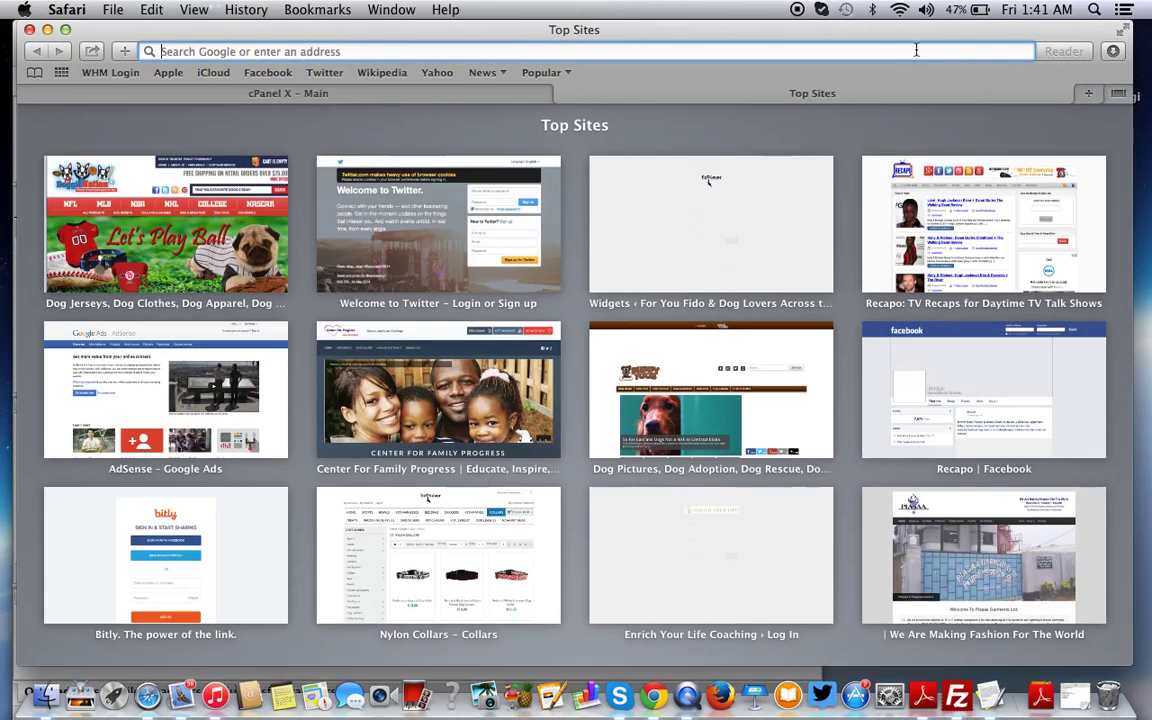
text(www.theclothinghub.com/)
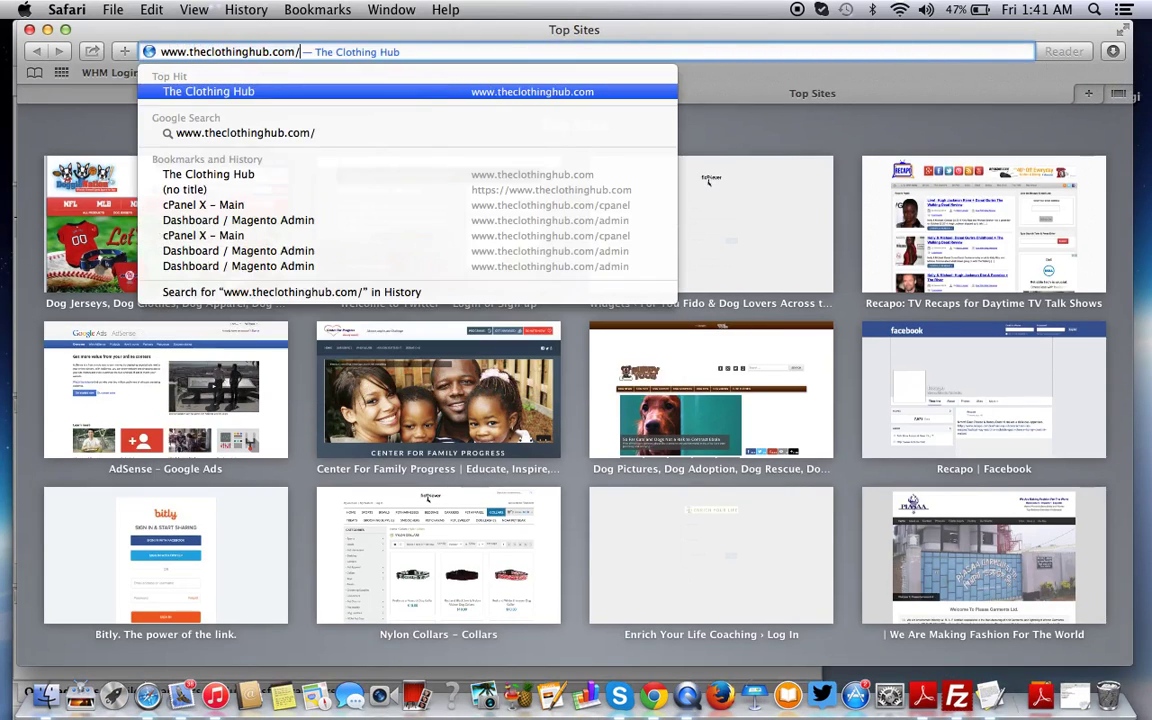
key(Return)
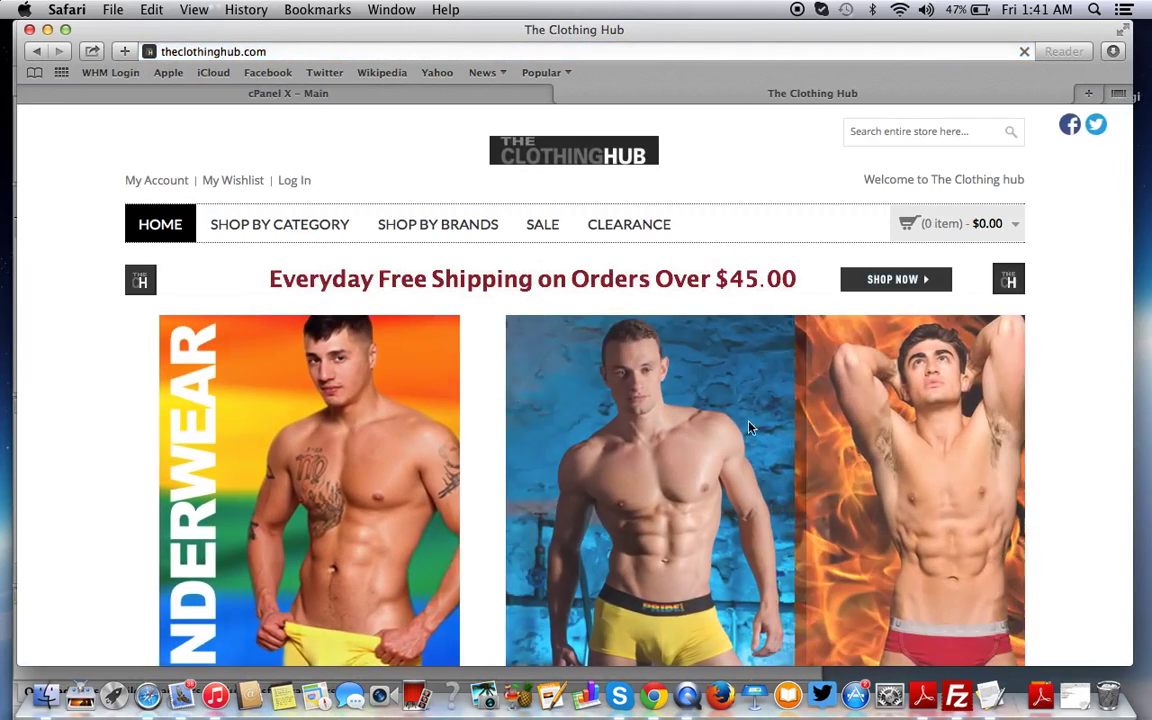
Advance the store's banner slider to the Active Wear slide and then the third slide
scroll(656, 399, down, 5)
scroll(656, 399, up, 3)
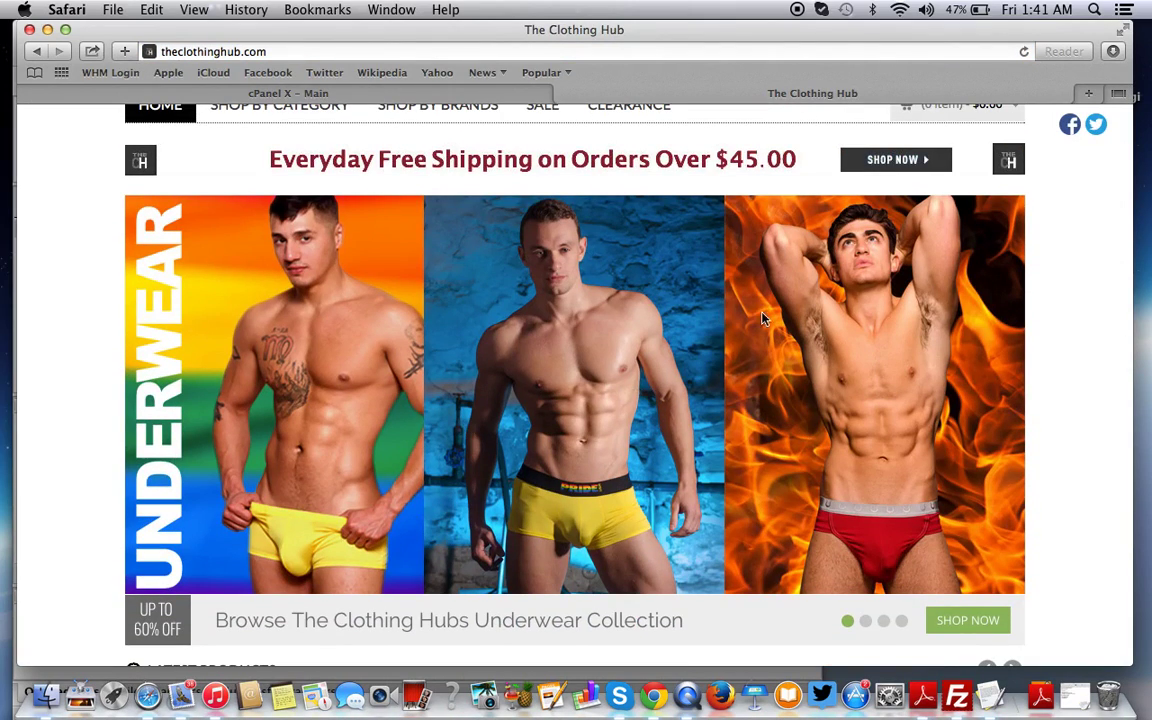
click(870, 628)
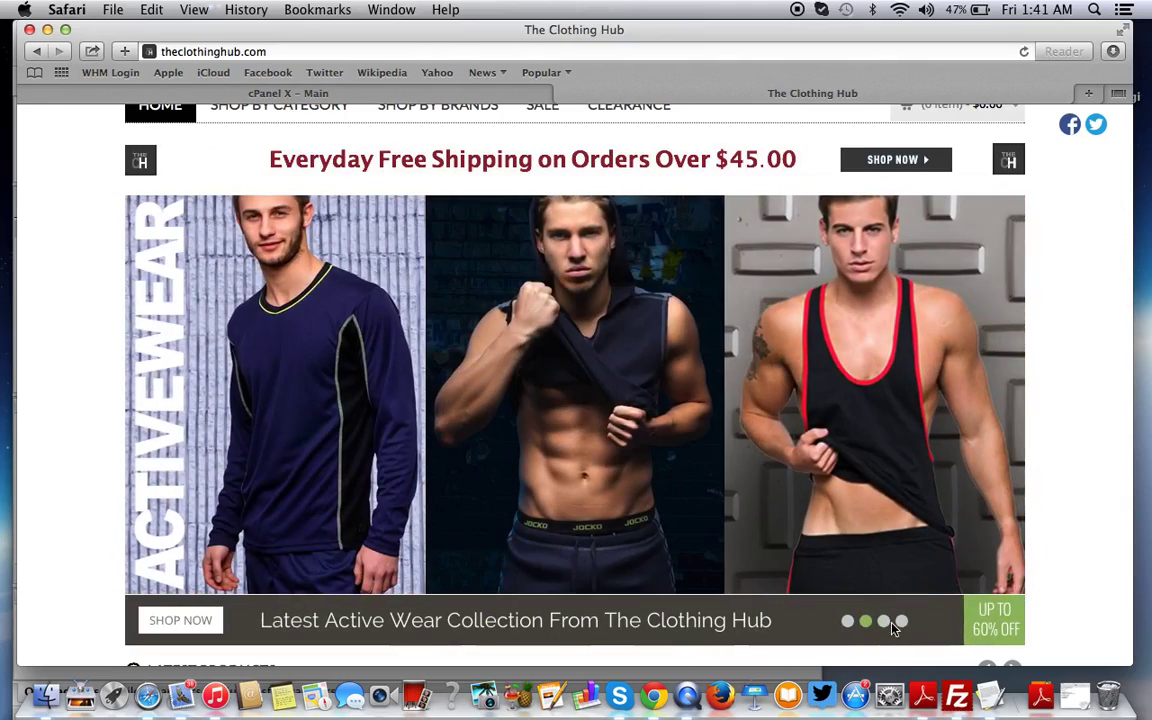
click(885, 625)
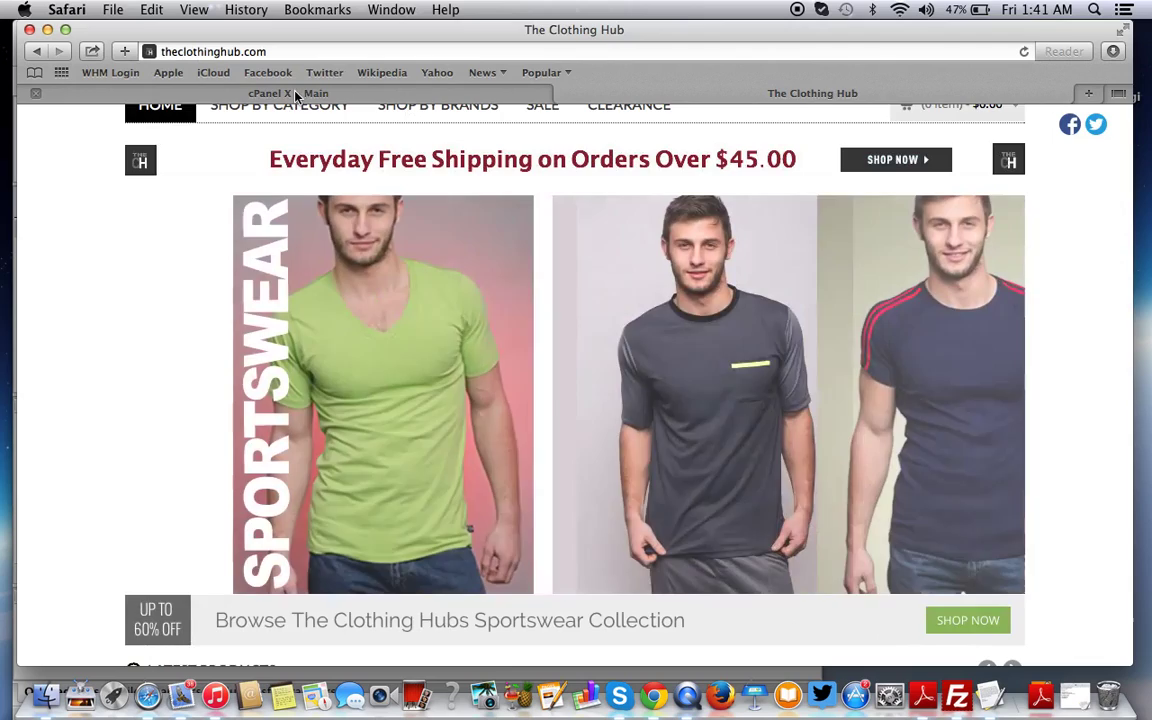
Check the Magento install notes in TextEdit, then return to The Clothing Hub store tab
click(293, 94)
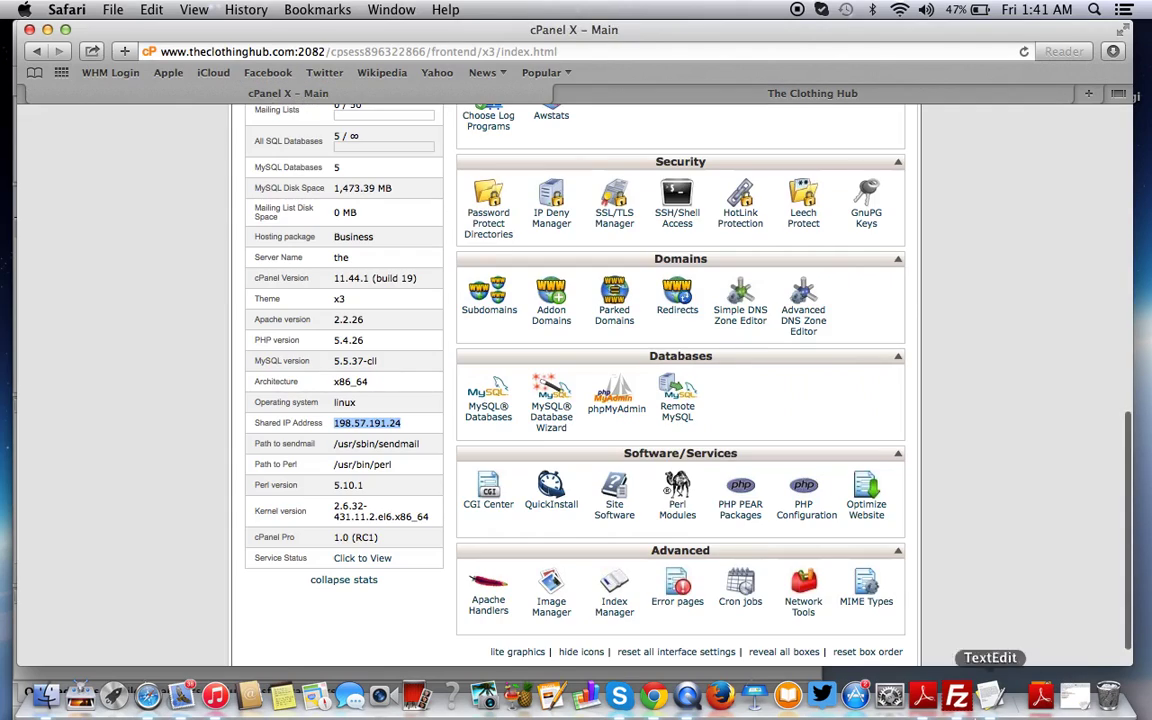
click(986, 704)
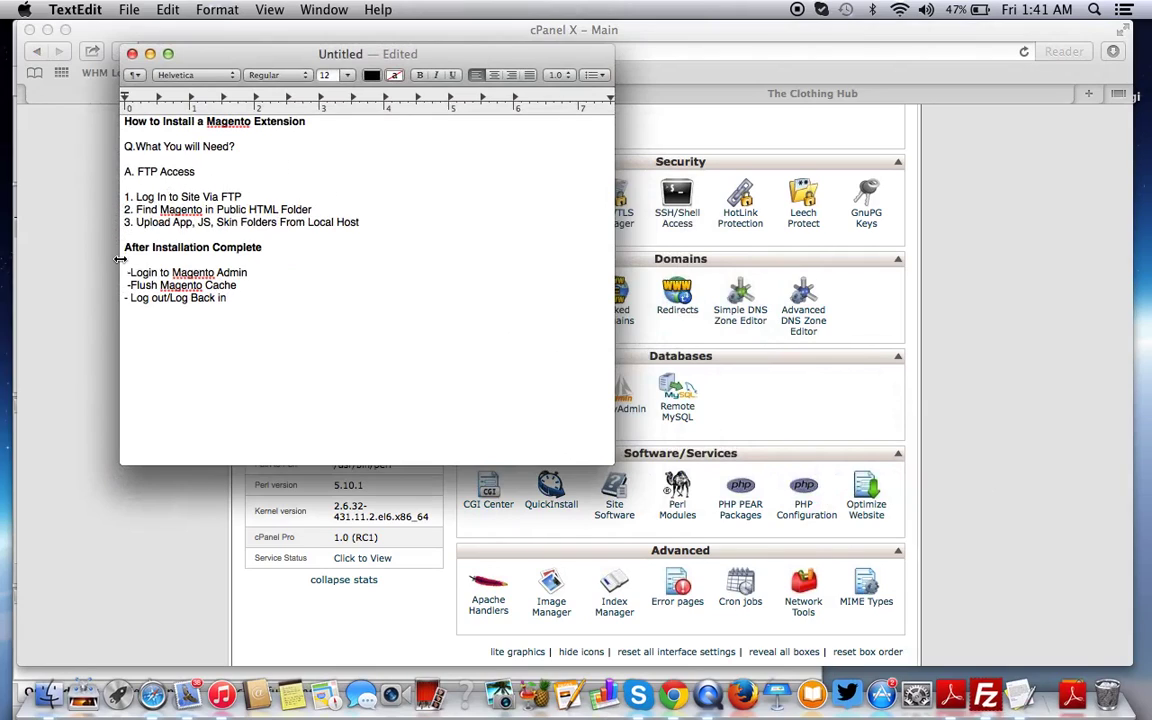
click(1052, 315)
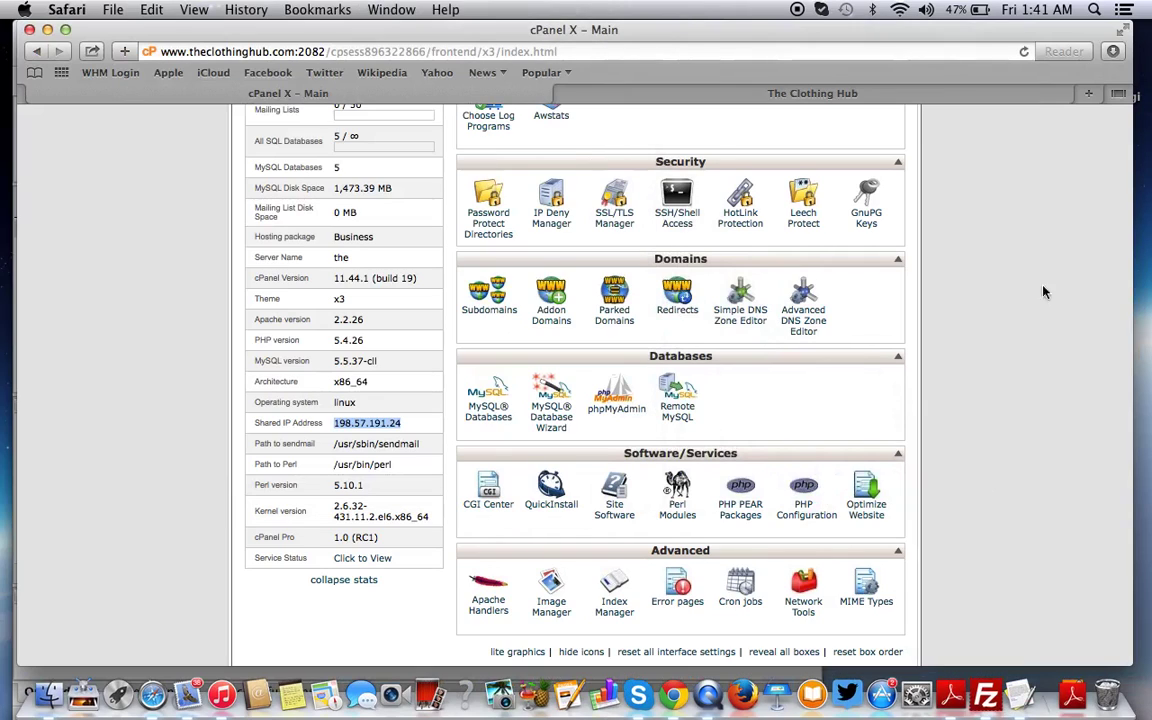
click(802, 92)
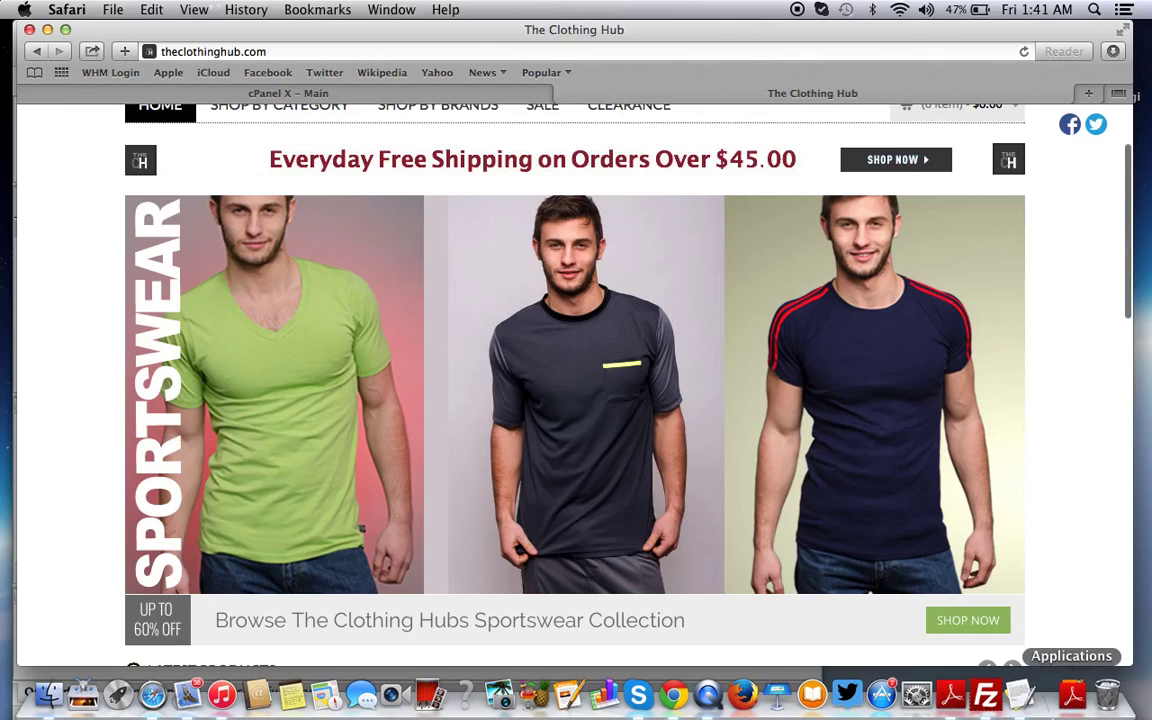
Empty FileZilla's Host field
click(985, 695)
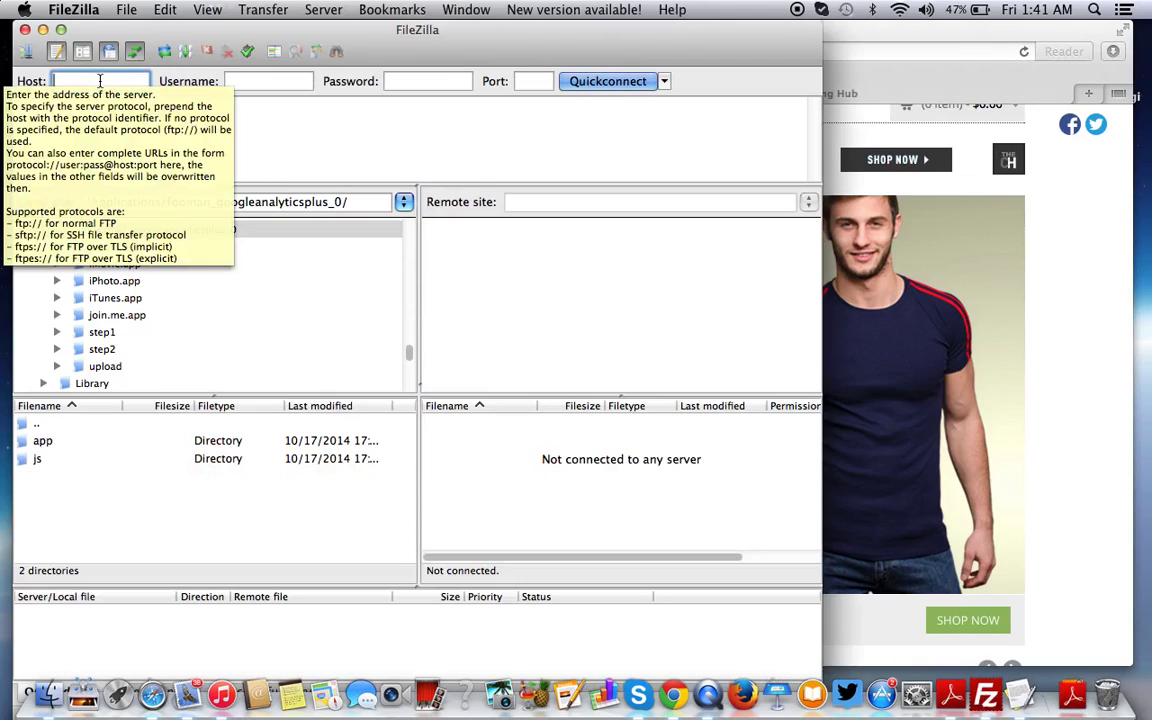
drag(268, 30, 284, 27)
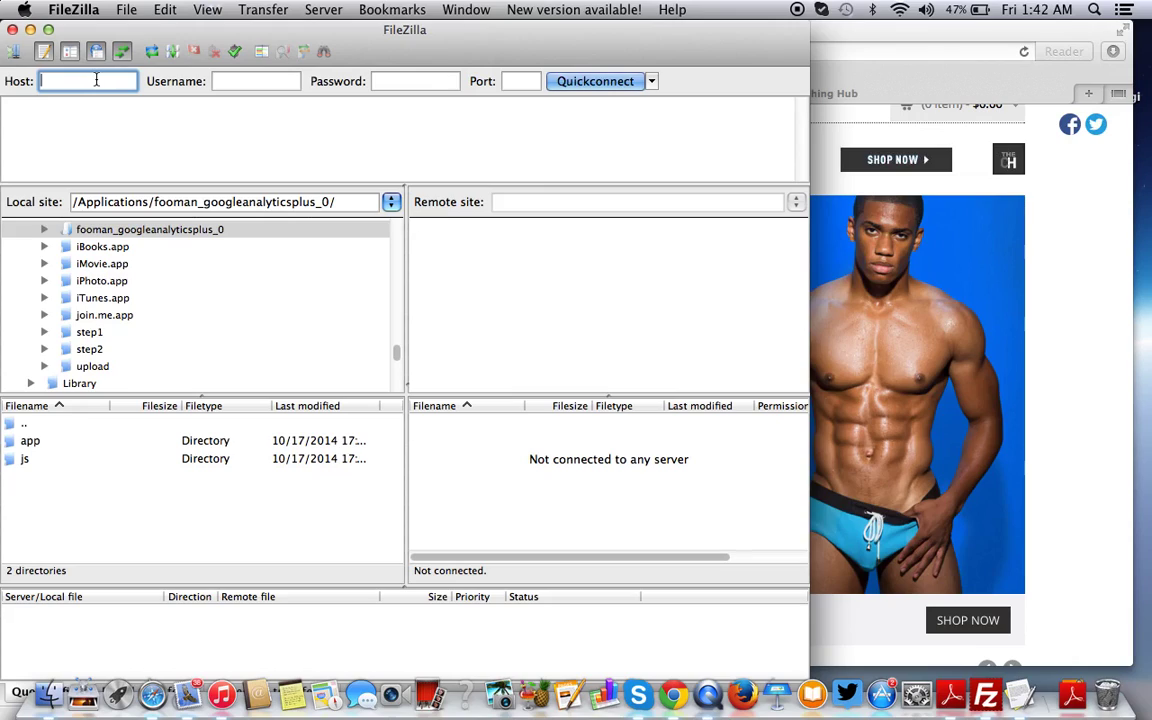
text(Need FTP Access)
triple_click(96, 80)
key(BackSpace)
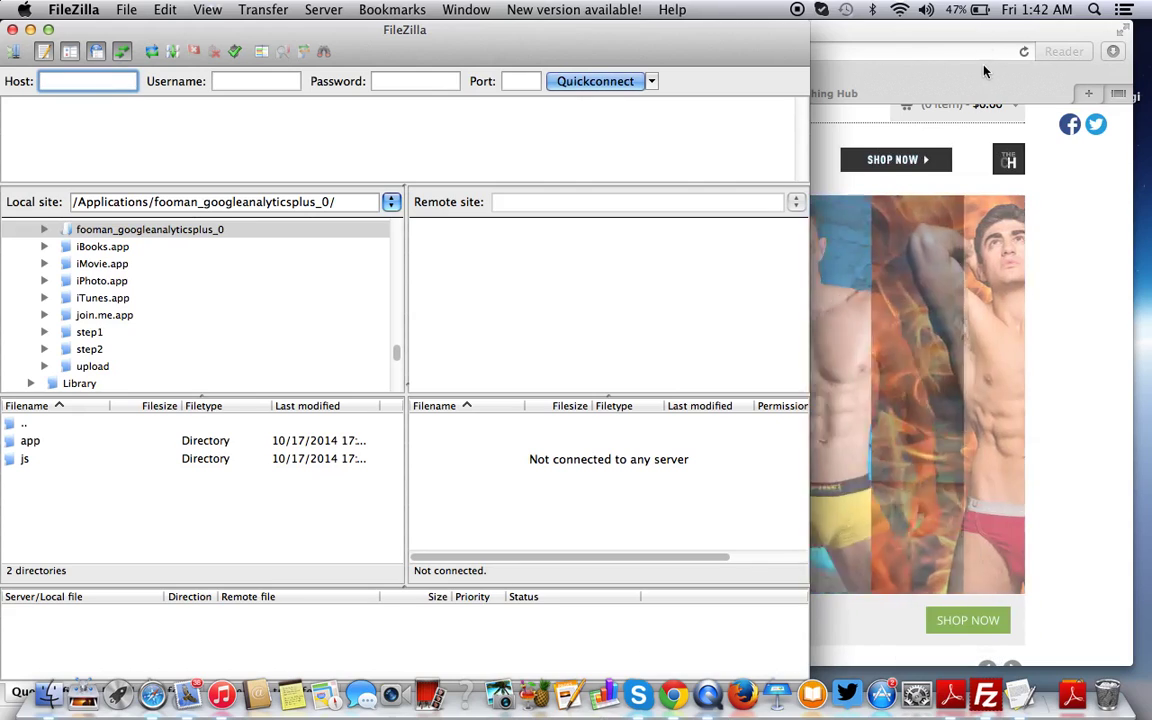
Copy the shared IP address 198.57.191.24 from the cPanel stats
click(1023, 437)
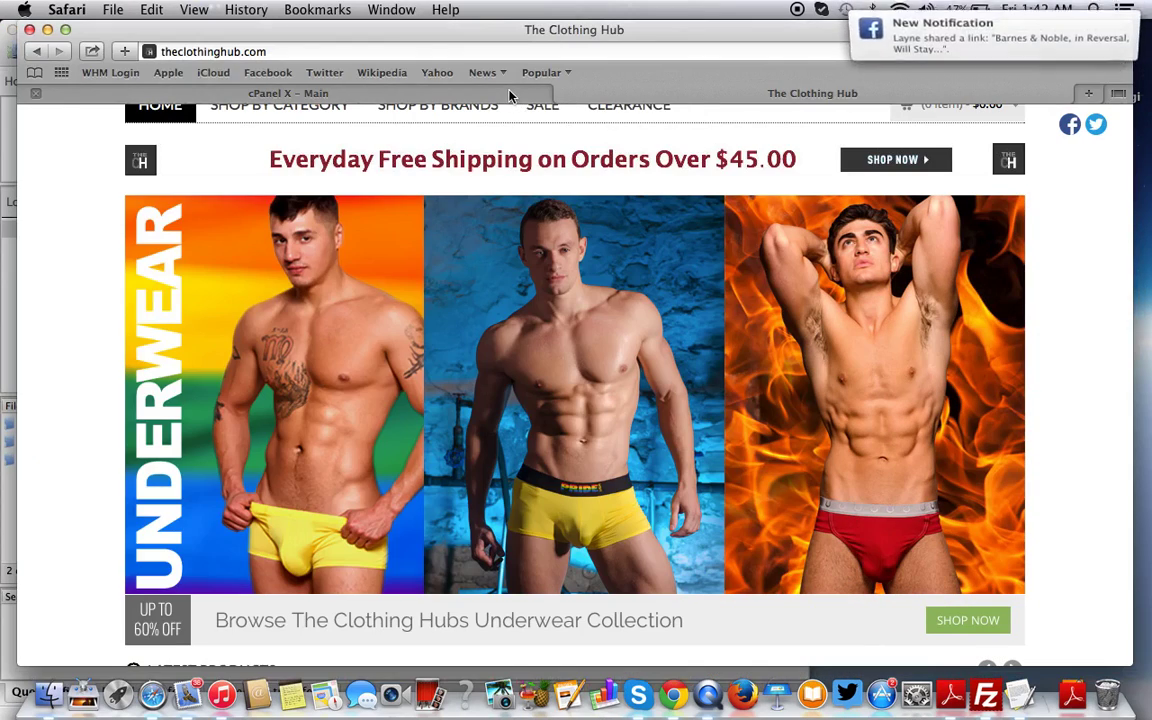
click(340, 93)
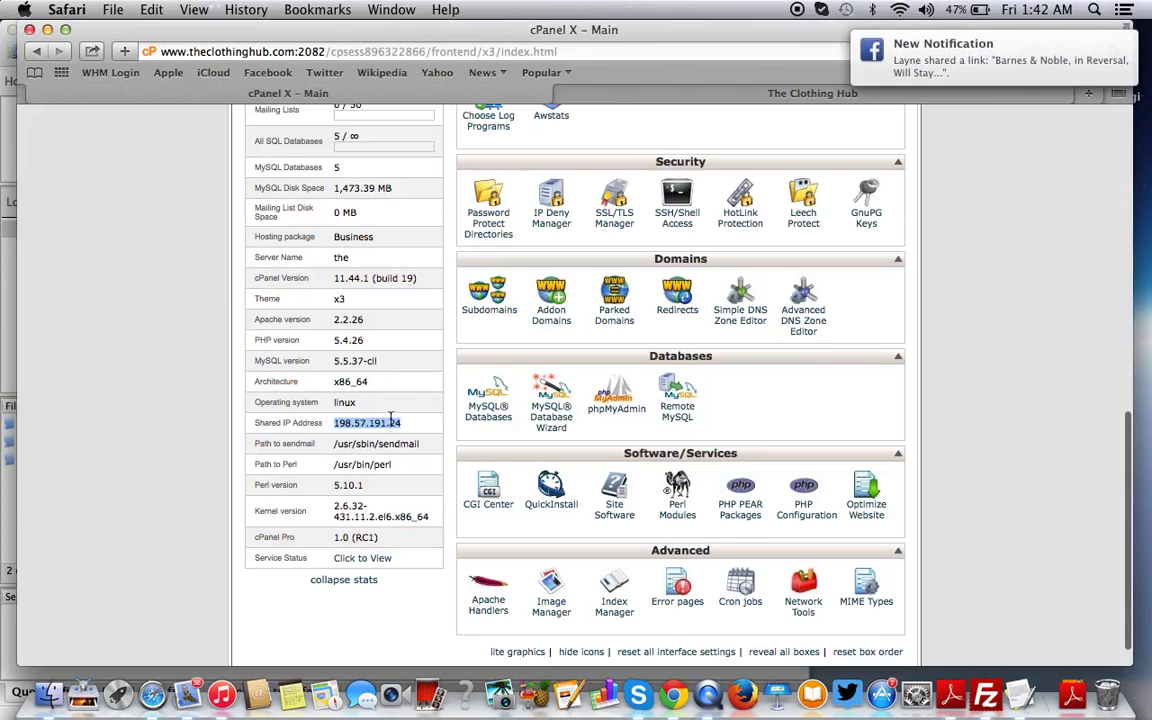
key(super+c)
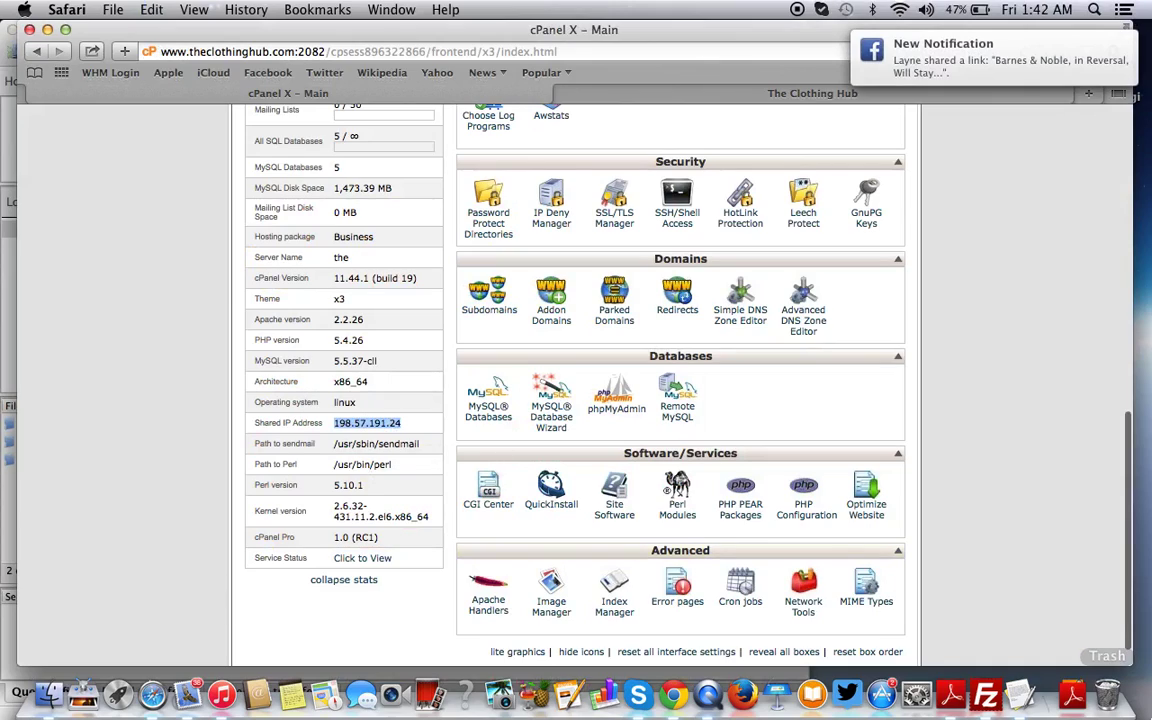
Quickconnect to host 198.57.191.24 on port 21 with the hosting account's username and password
click(985, 697)
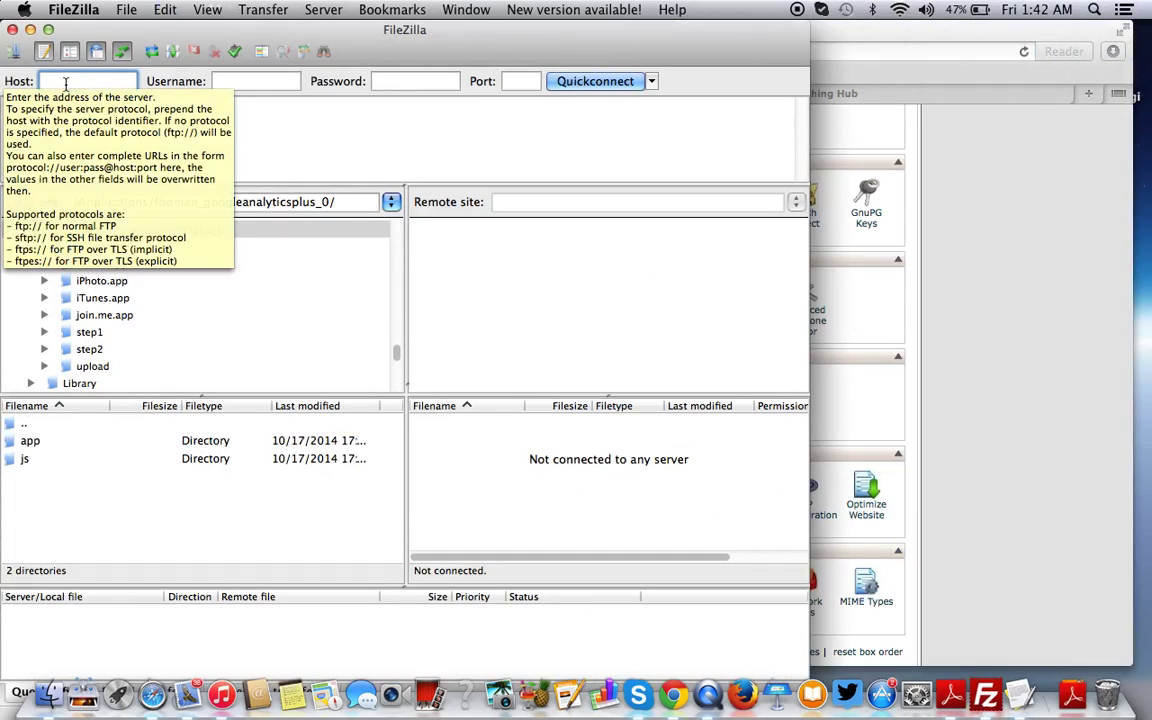
key(super+v)
click(241, 76)
text(pride)
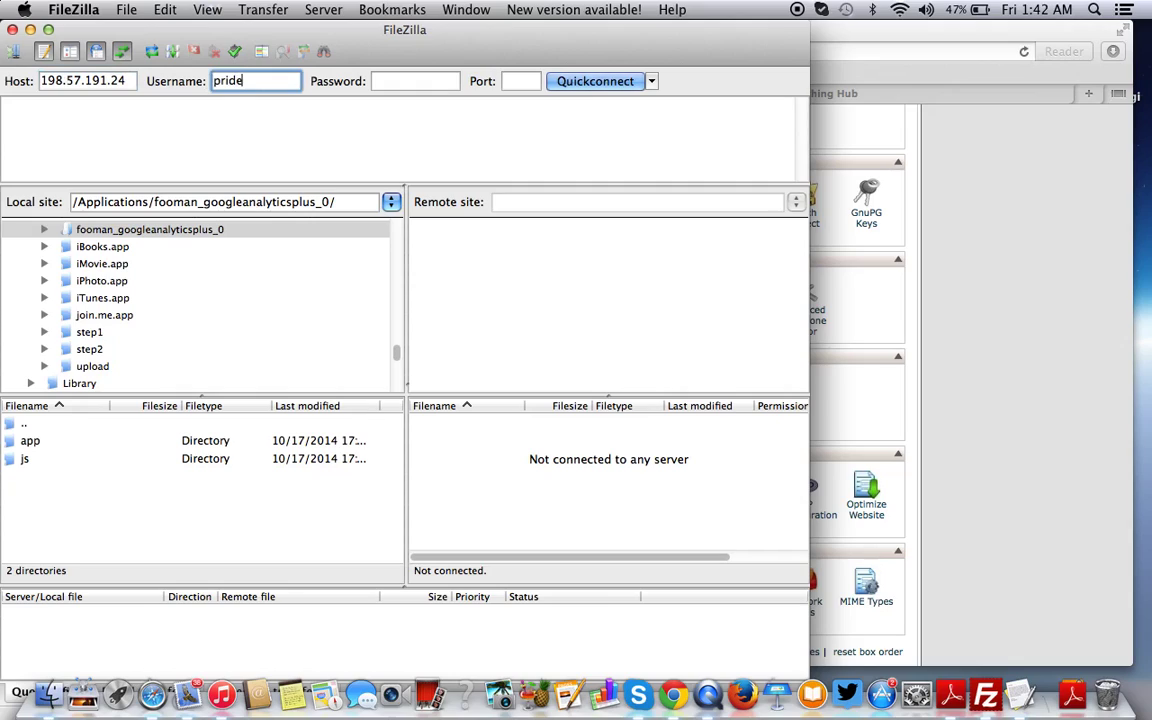
text(usa)
key(Tab)
text(••••••)
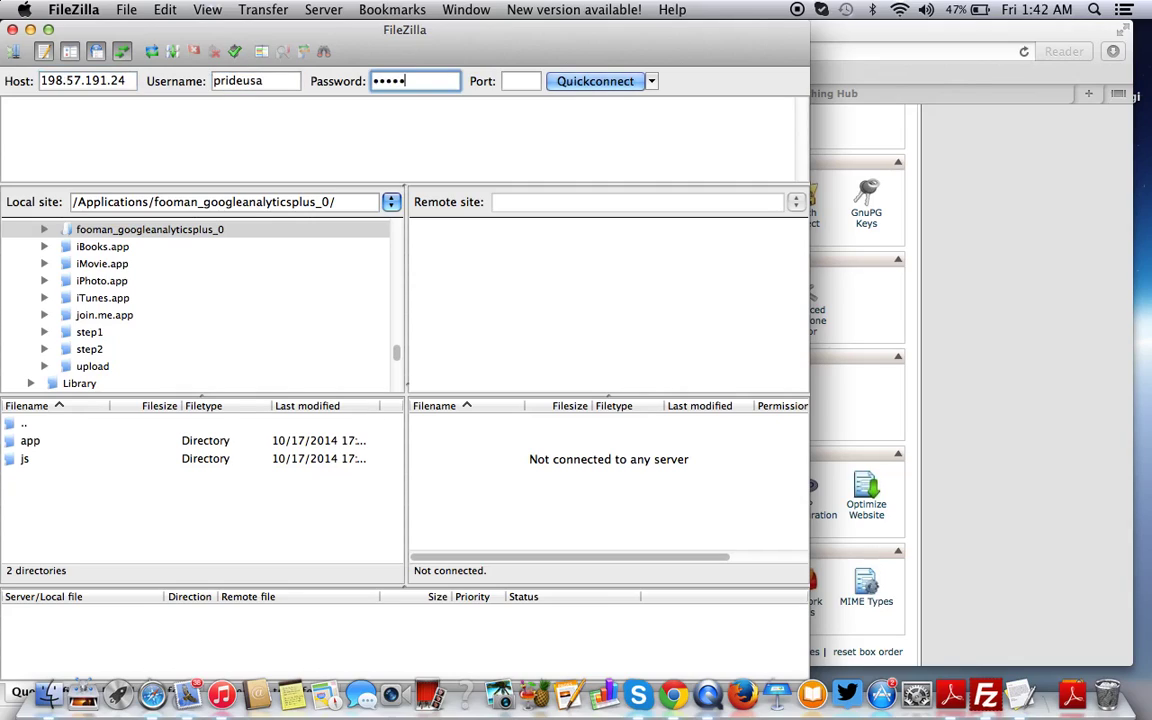
text(•••)
key(Tab)
text(21)
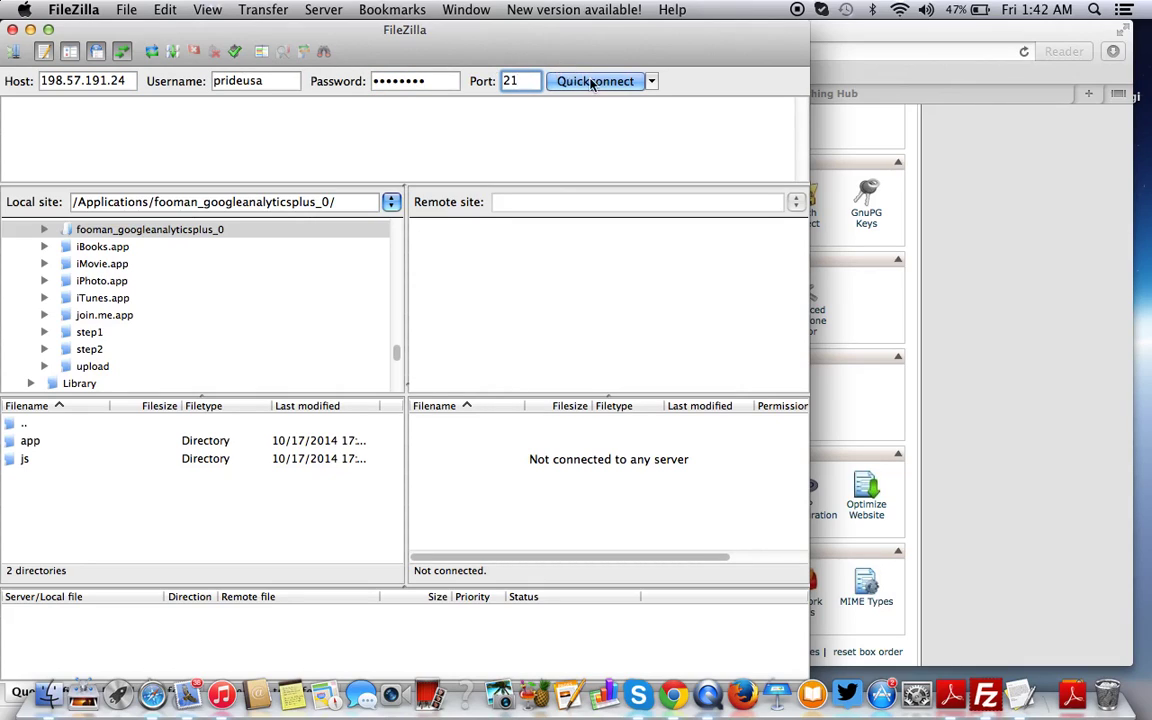
click(592, 82)
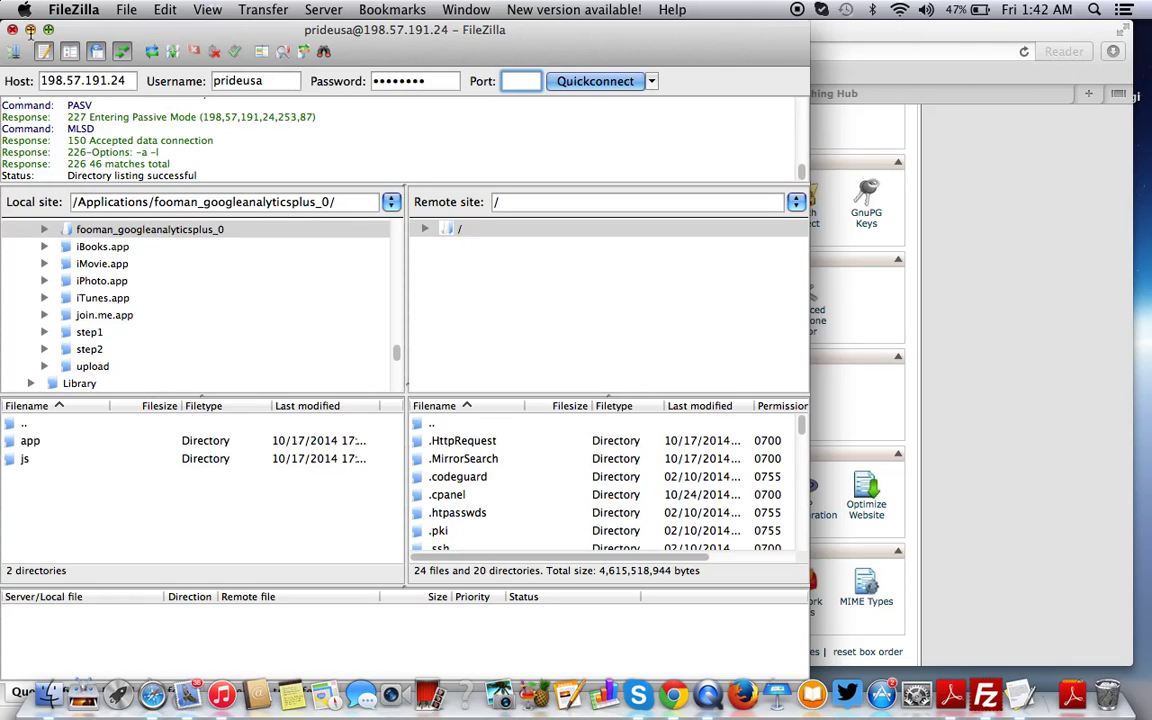
Minimize FileZilla and Safari to uncover the TextEdit Magento notes
click(30, 29)
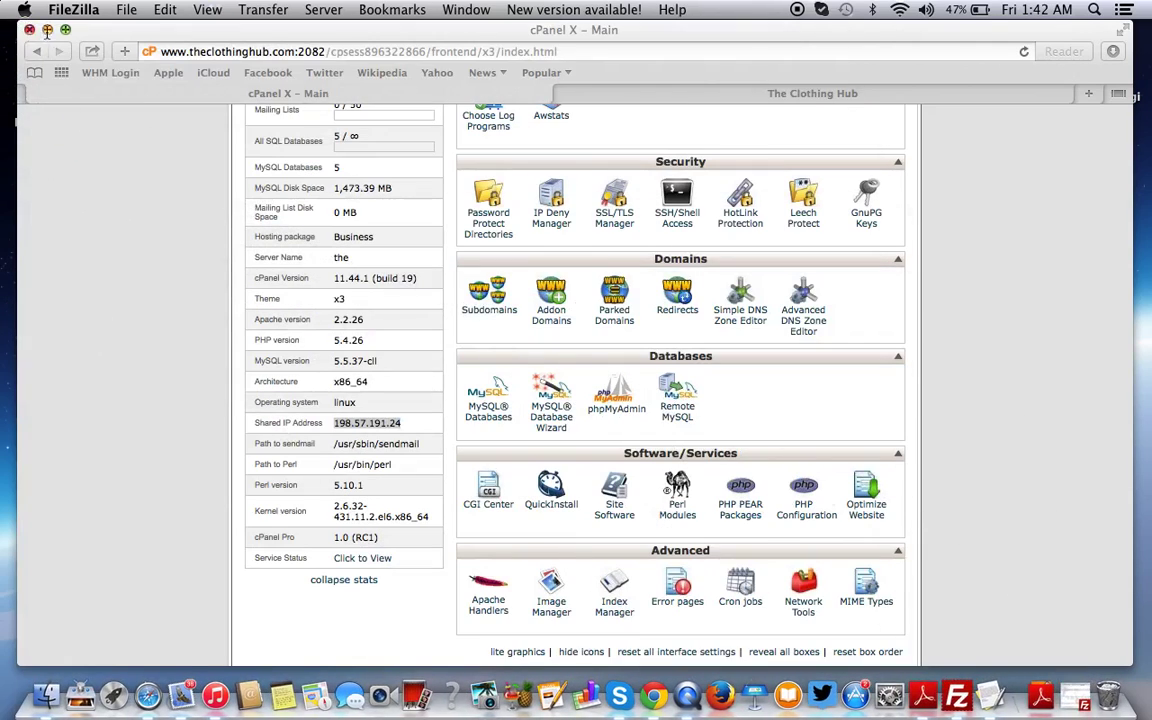
click(47, 29)
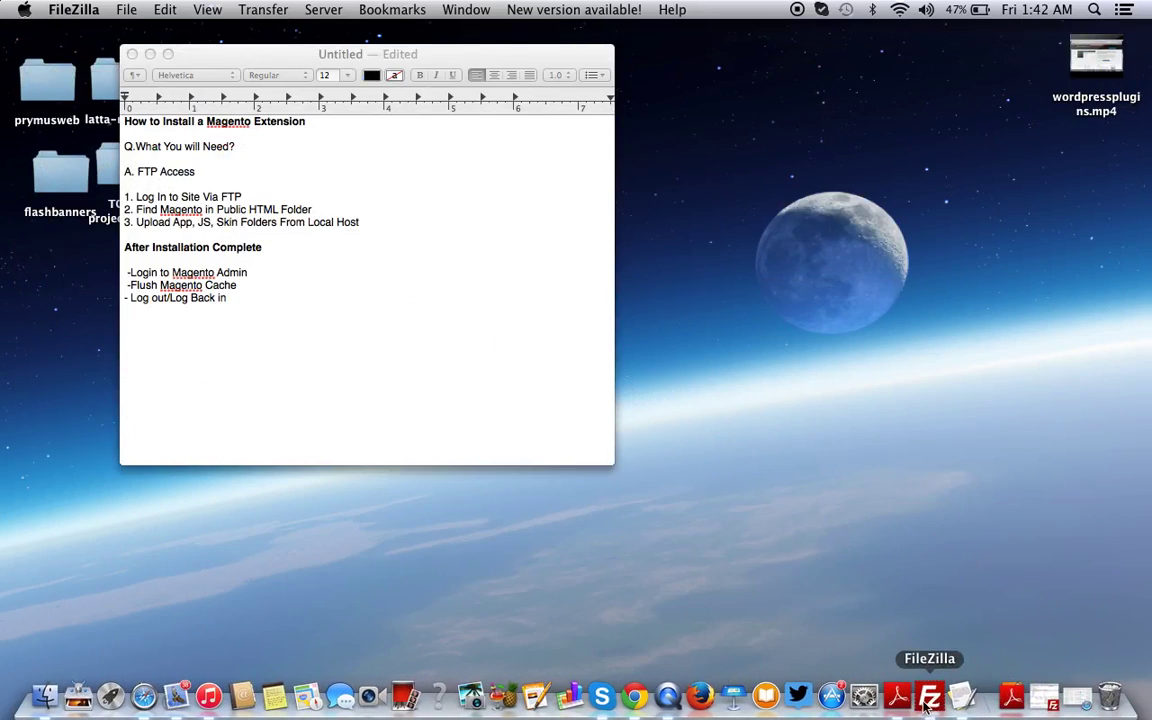
click(1018, 698)
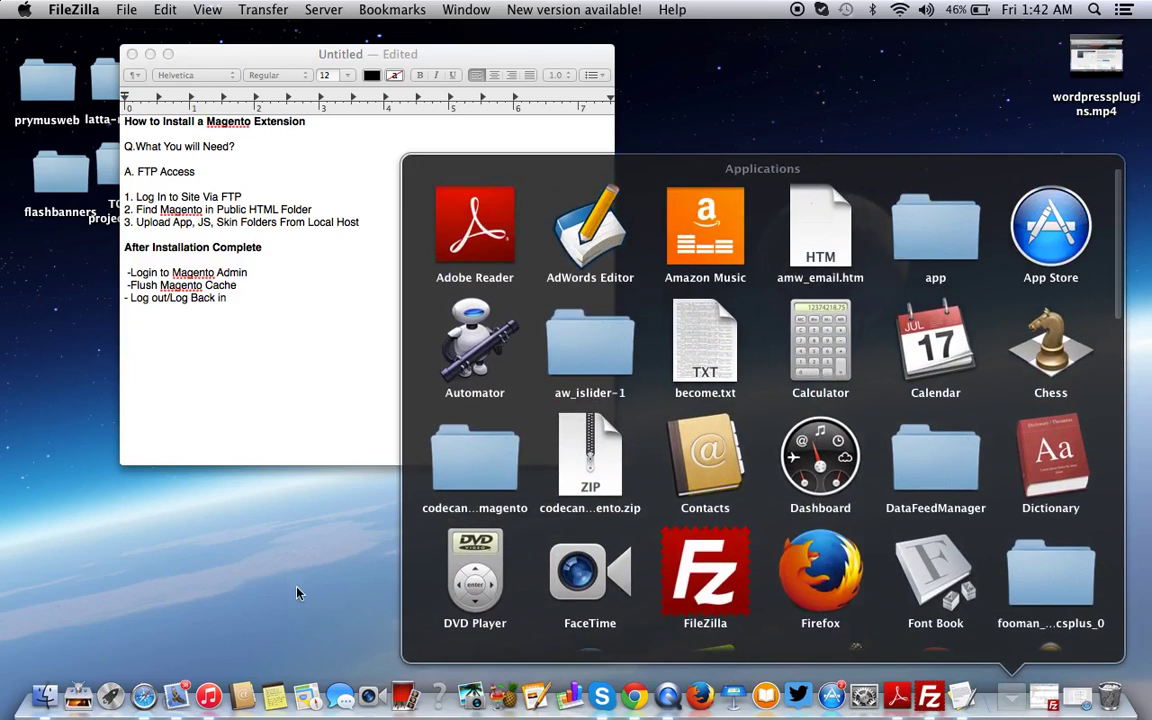
click(266, 527)
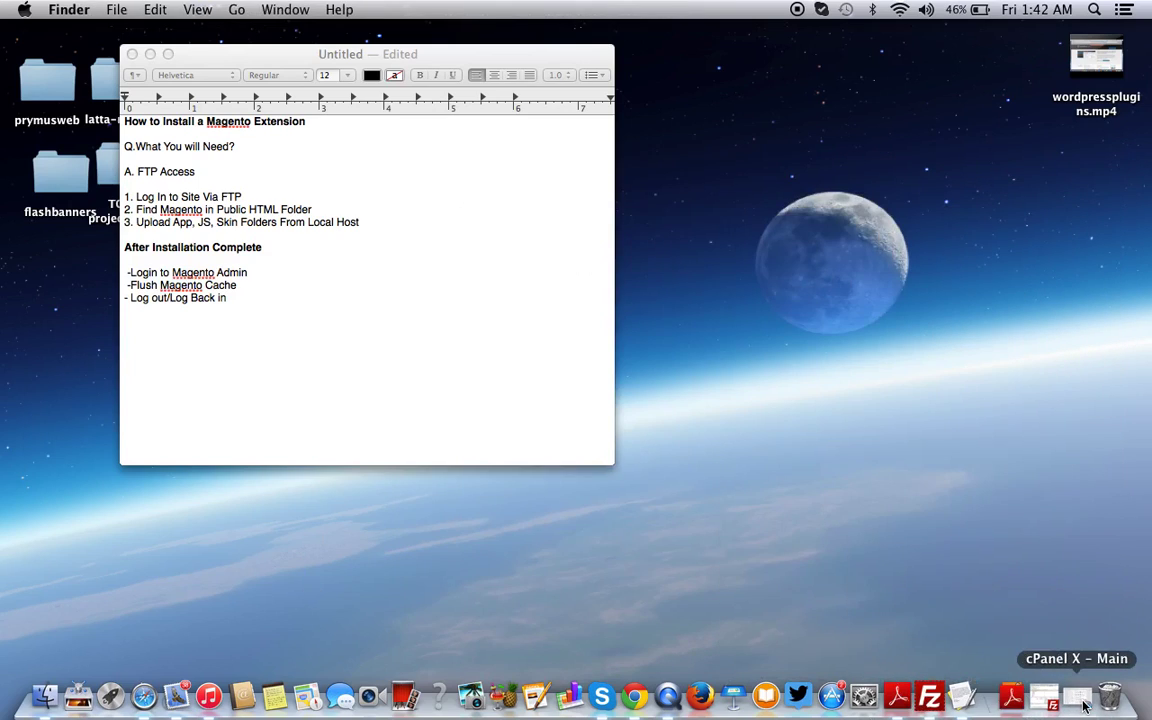
click(1043, 698)
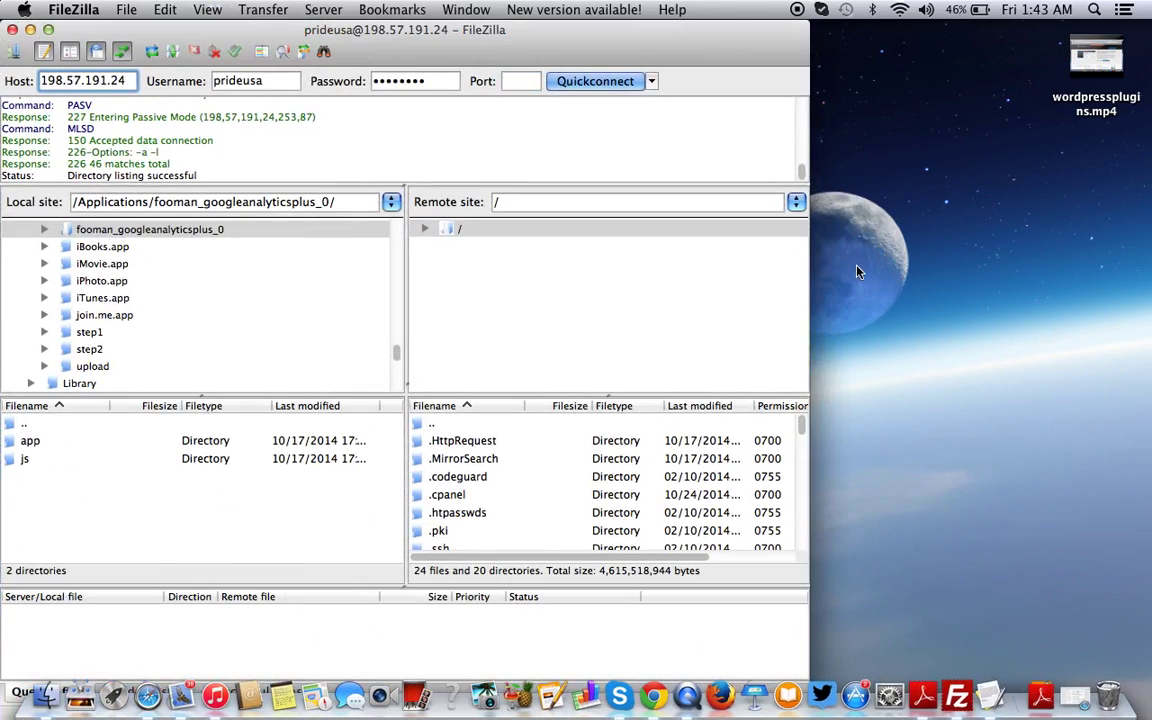
click(857, 271)
click(31, 30)
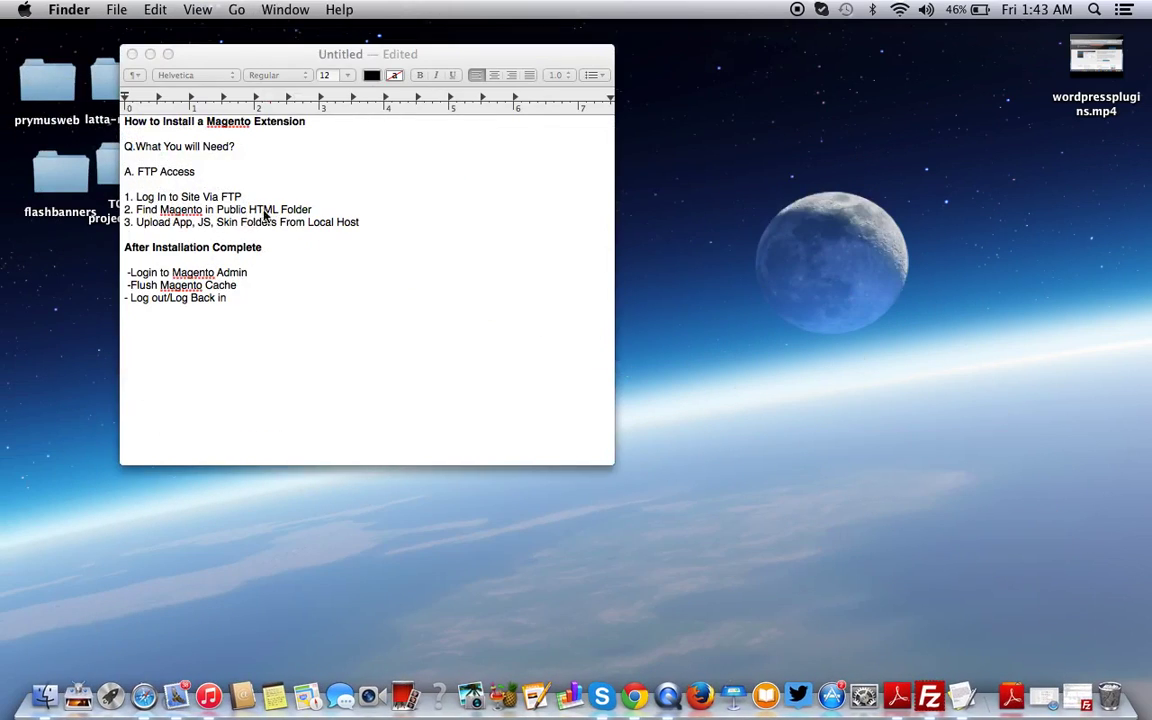
Append 'remote server' to step 2 of the notes and restore FileZilla
click(324, 212)
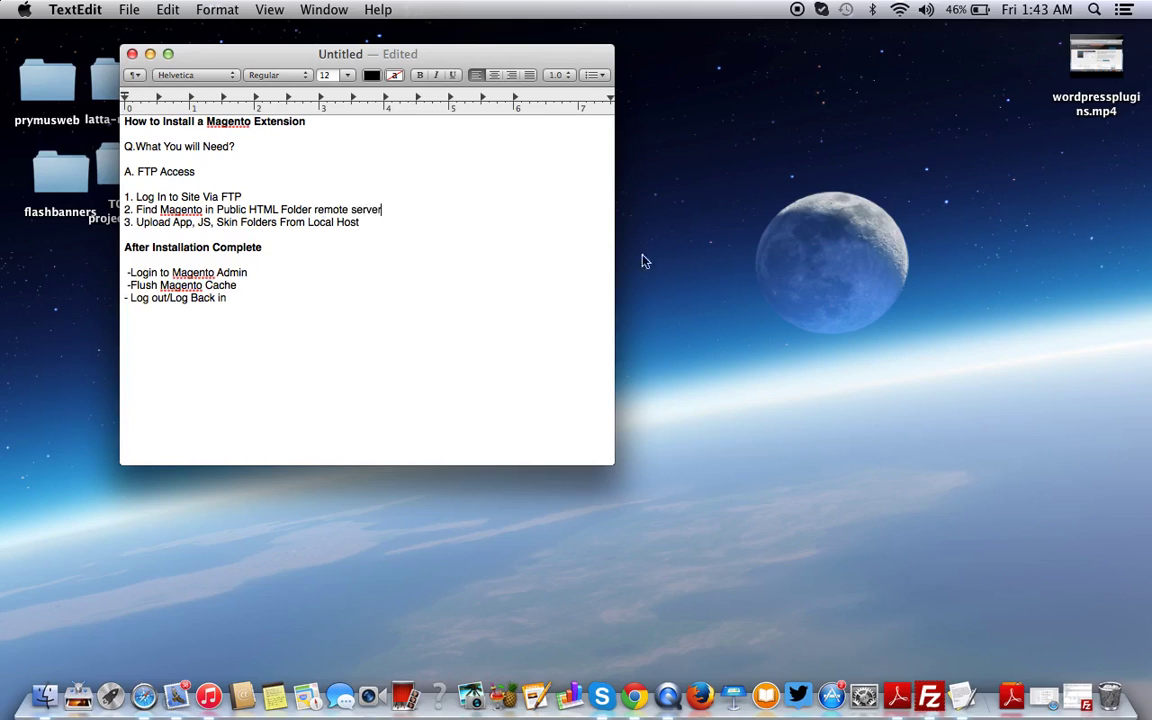
click(712, 286)
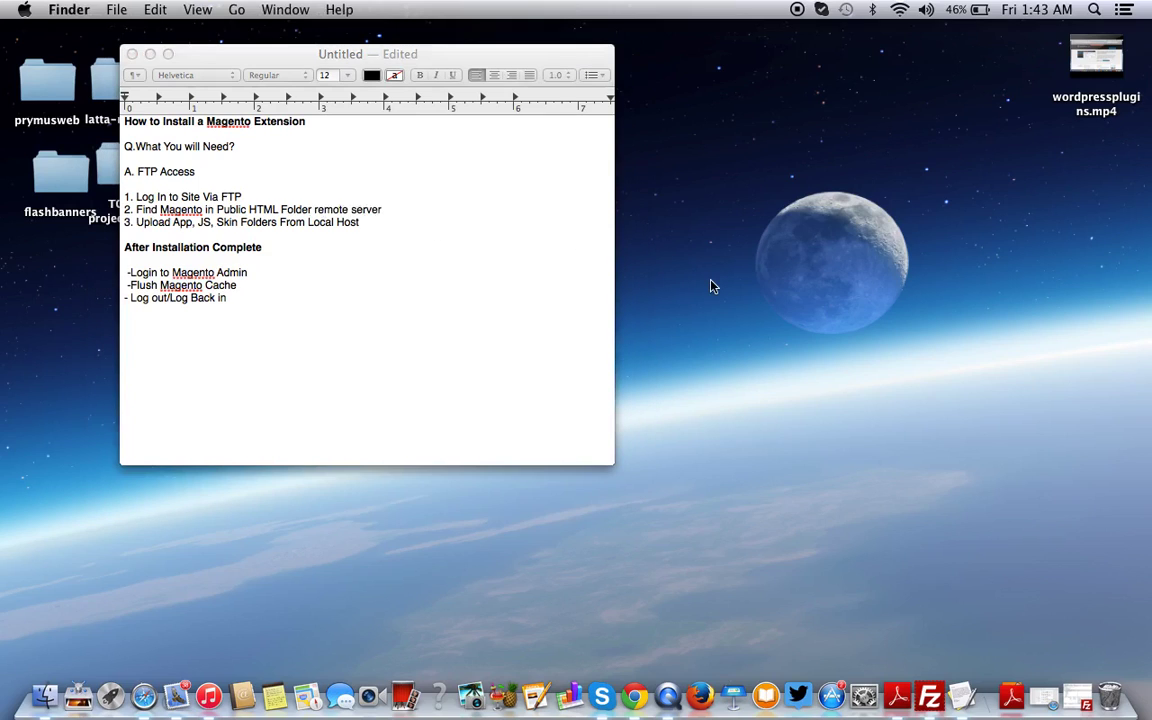
click(1043, 697)
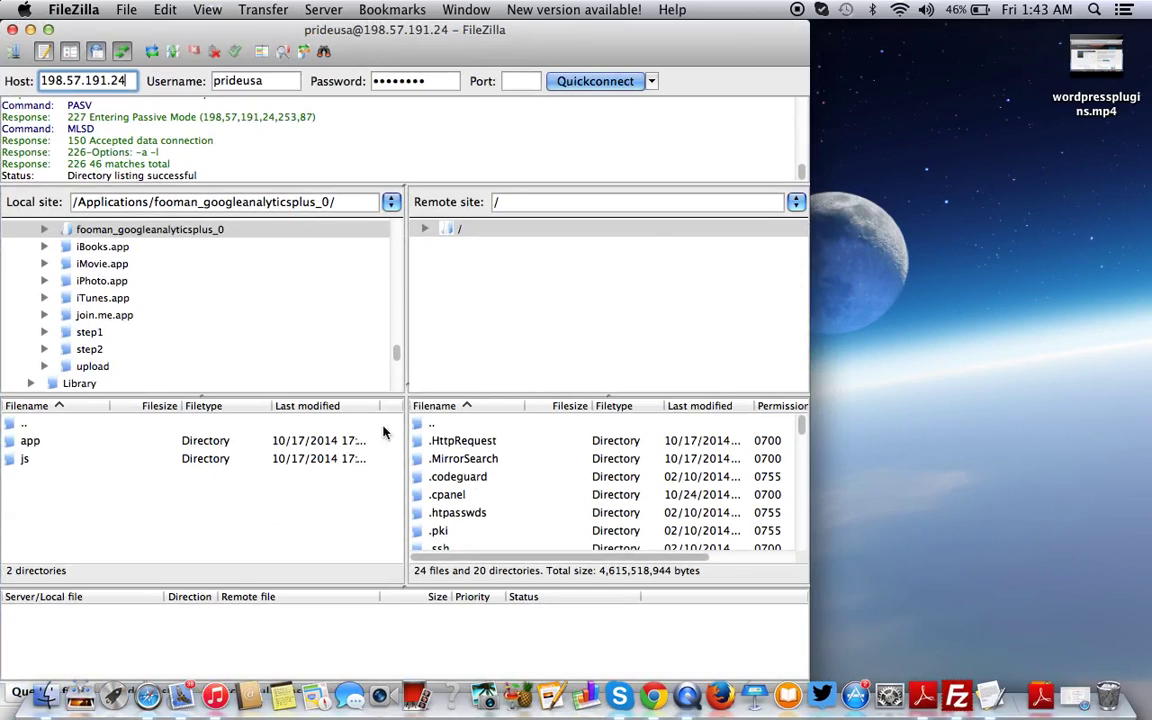
Open /public_html on the server, listing its app, js and skin directories
scroll(505, 517, down, 1)
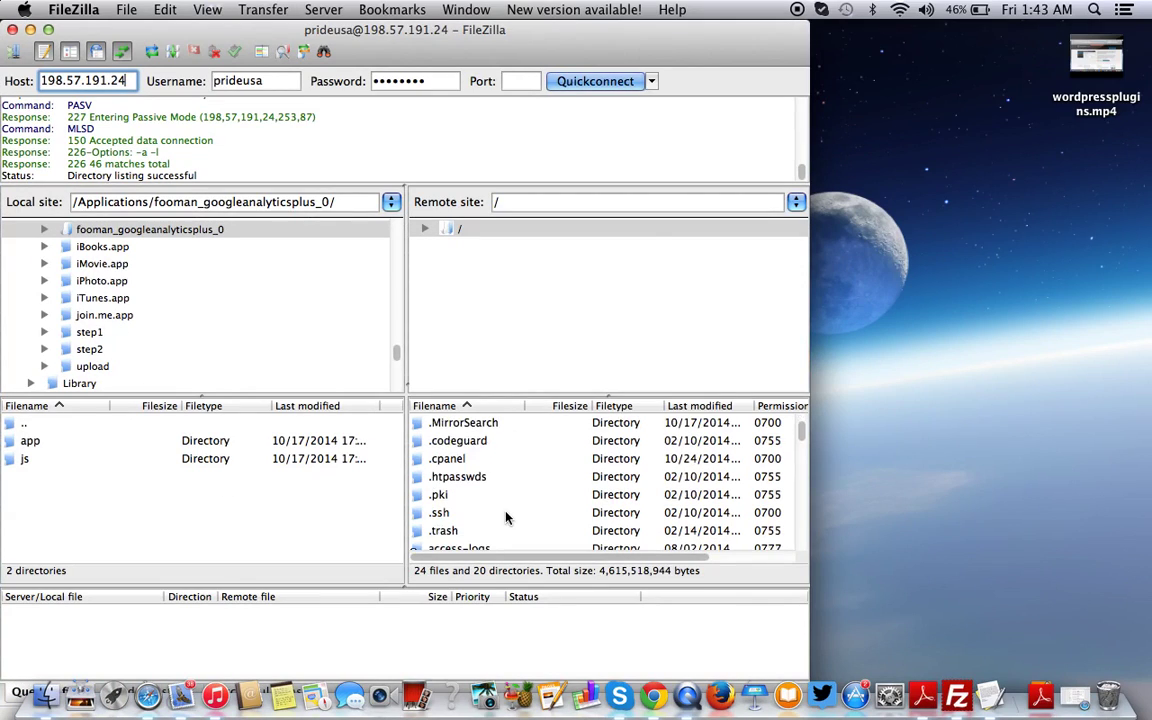
scroll(503, 500, down, 3)
scroll(503, 500, up, 4)
scroll(503, 500, down, 3)
scroll(502, 500, down, 3)
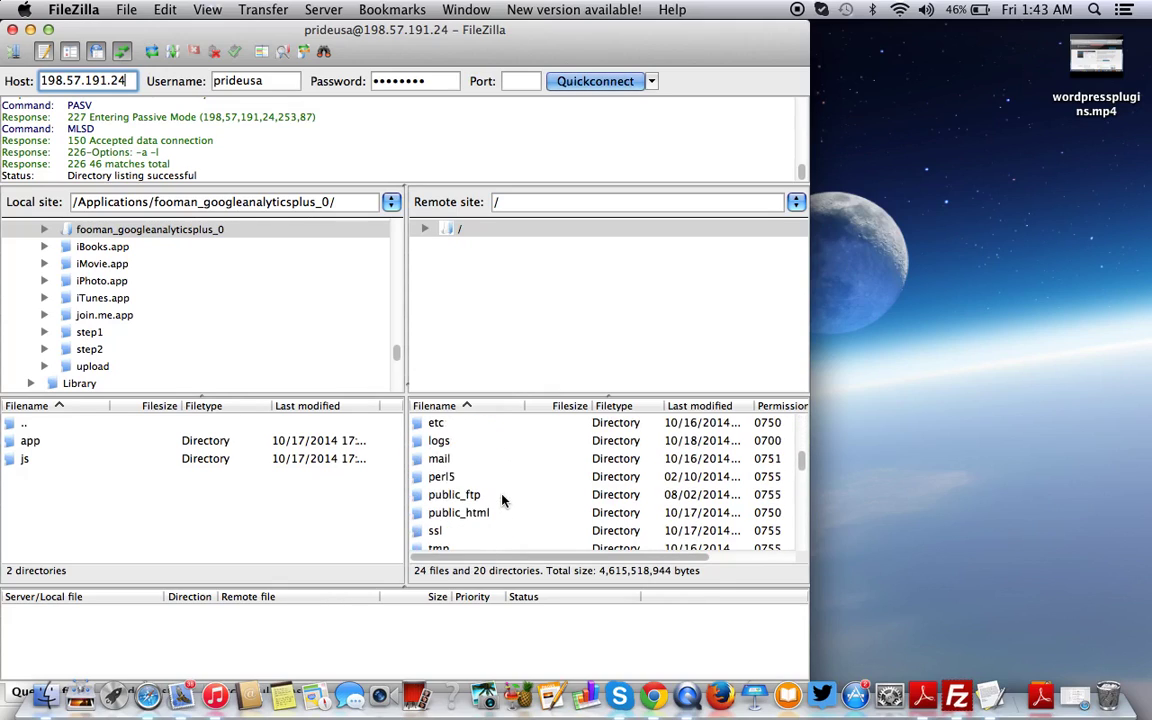
double_click(457, 513)
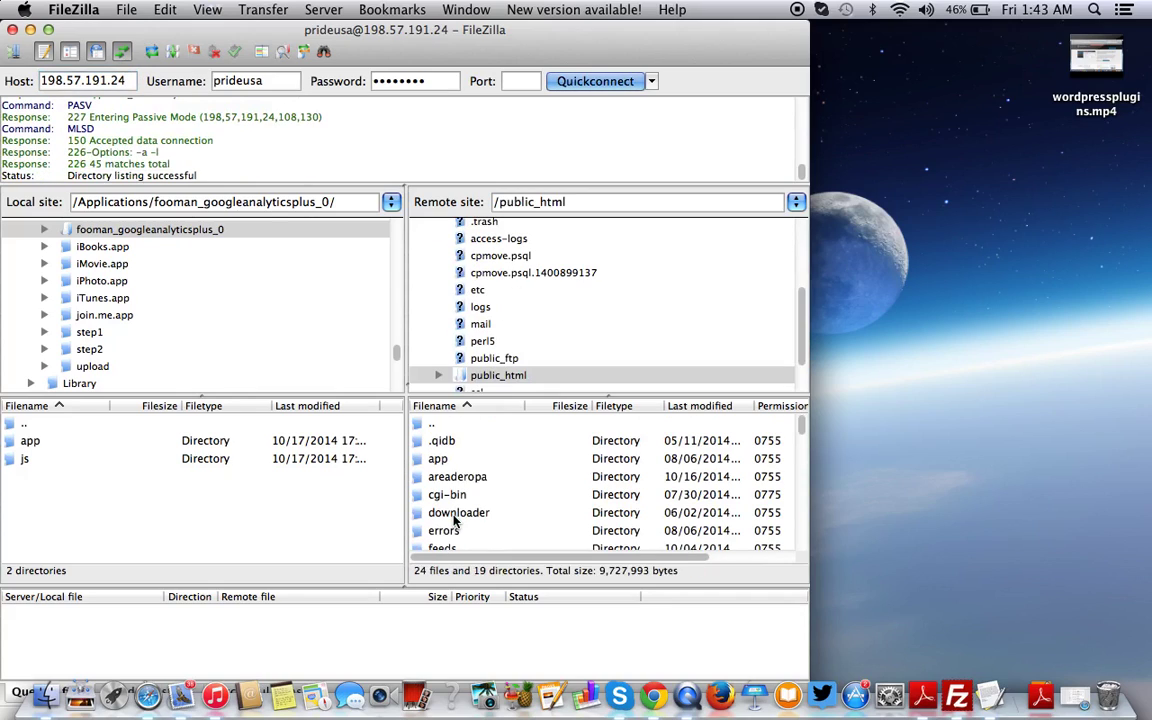
scroll(450, 466, down, 2)
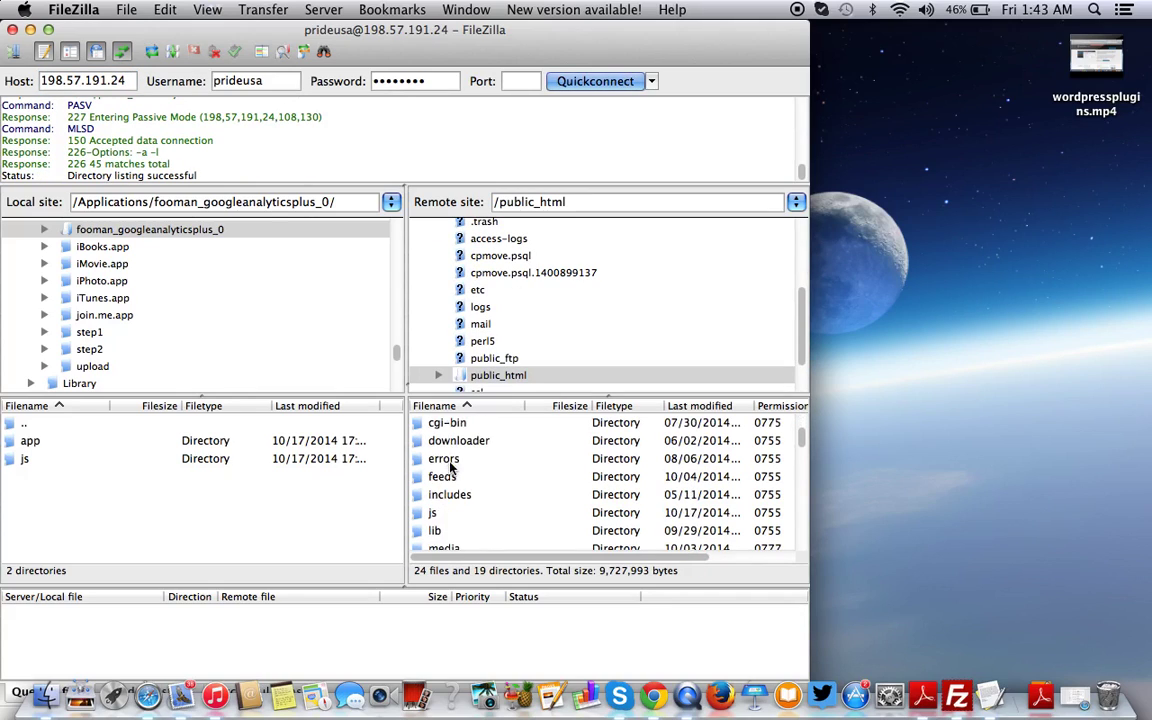
scroll(450, 466, up, 2)
scroll(450, 466, down, 10)
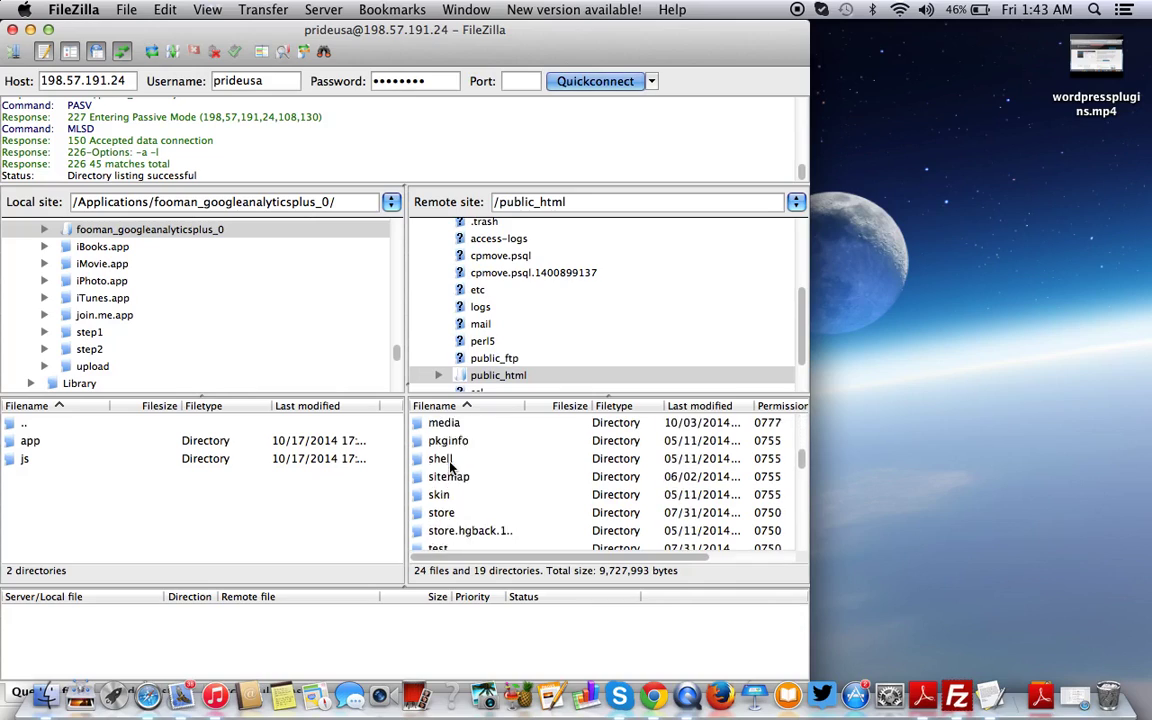
scroll(450, 466, up, 10)
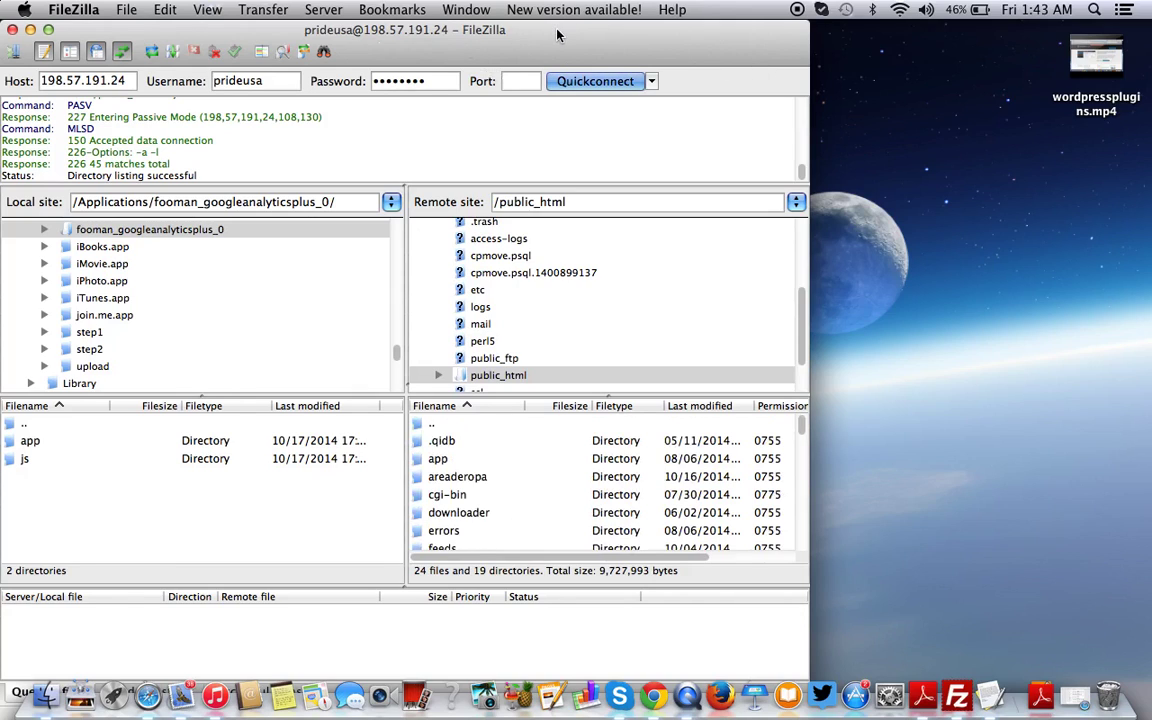
Delete the FTP login and Public HTML Folder lines, leaving the upload step in the notes
drag(500, 25, 827, 49)
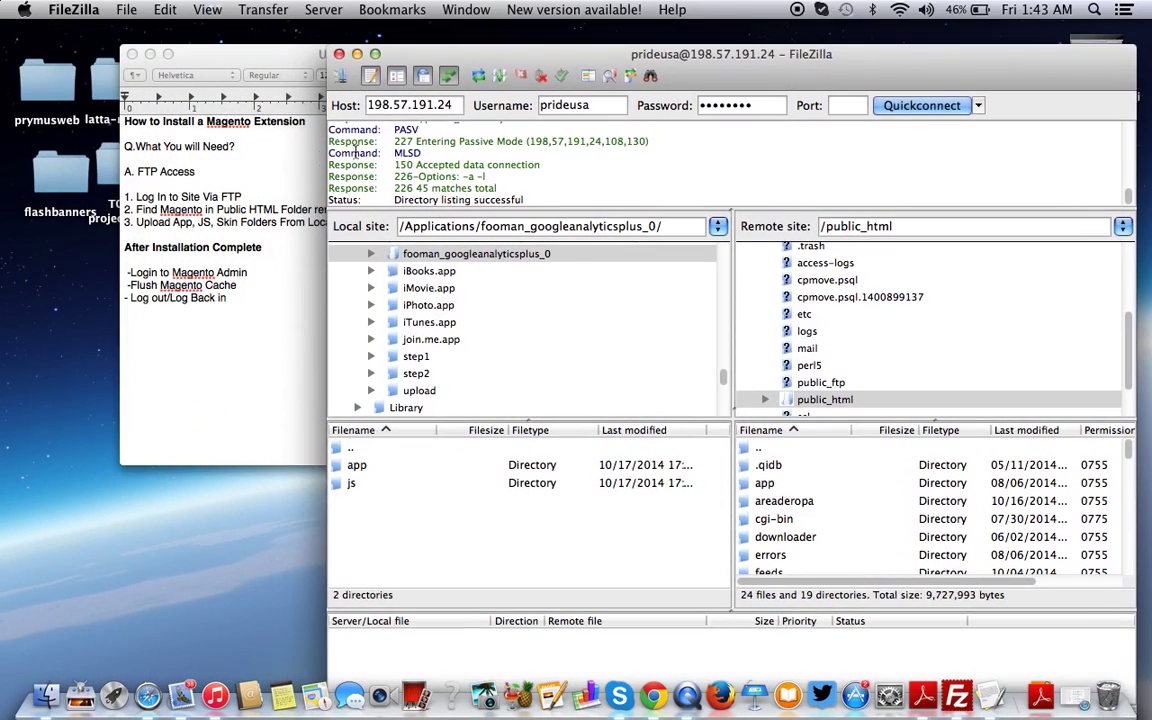
triple_click(205, 197)
key(BackSpace)
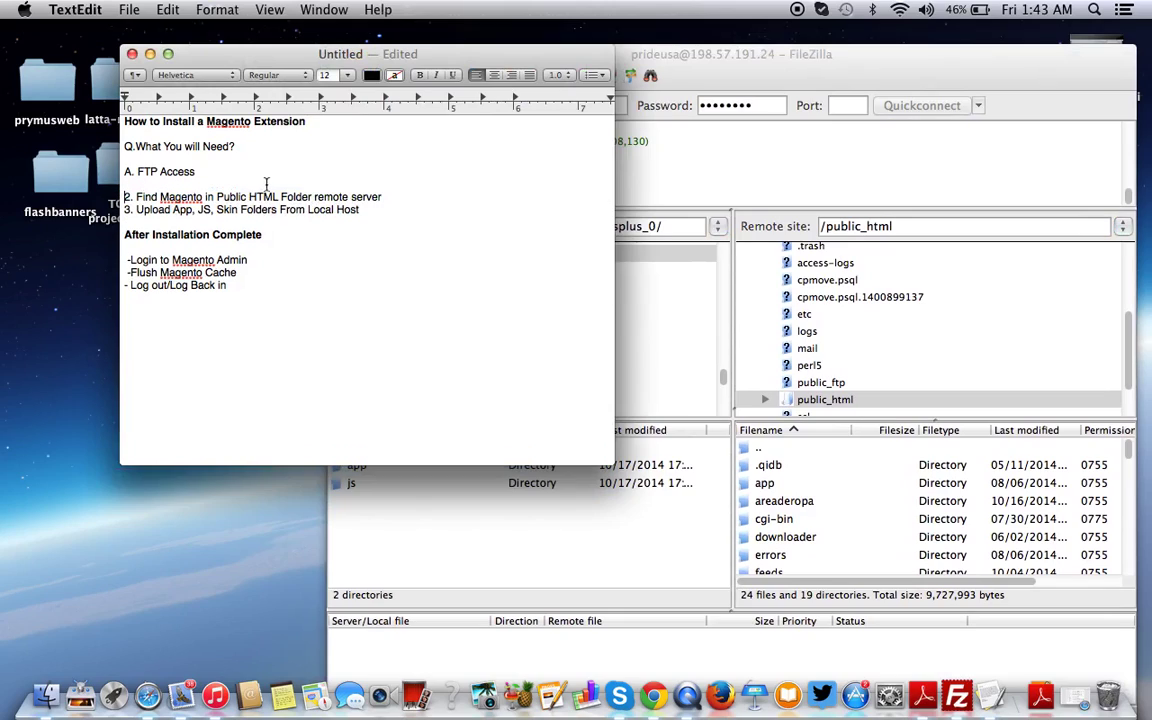
triple_click(320, 197)
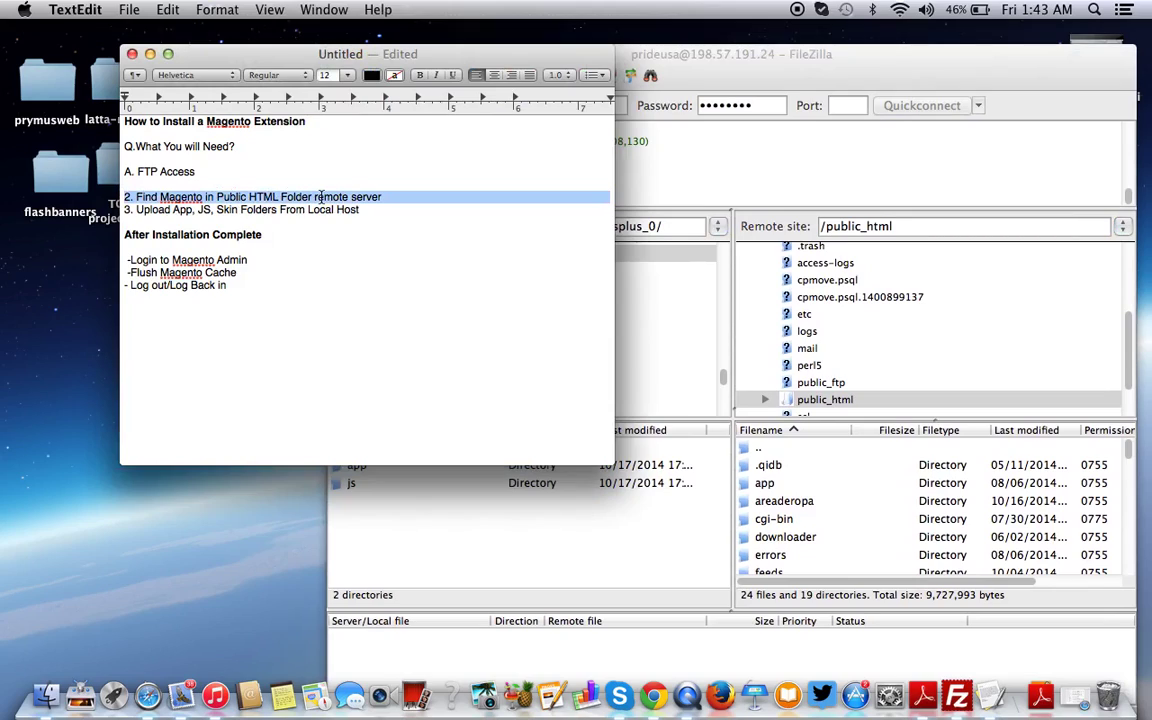
key(BackSpace)
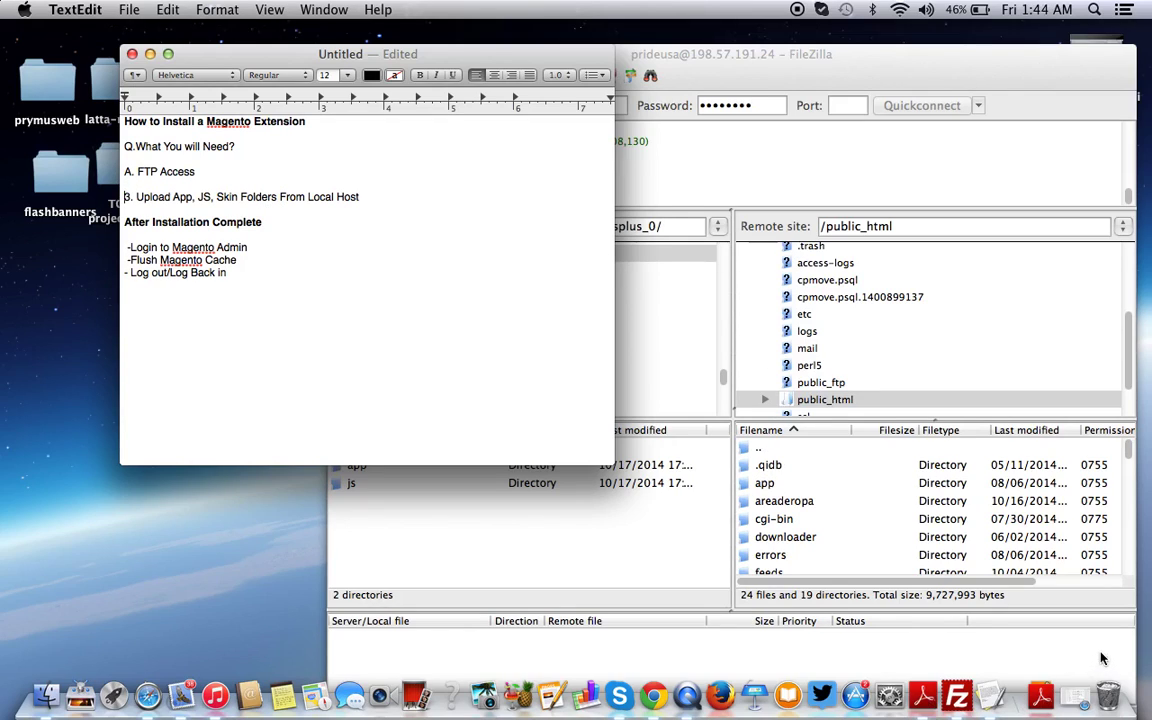
click(977, 602)
scroll(432, 370, up, 20)
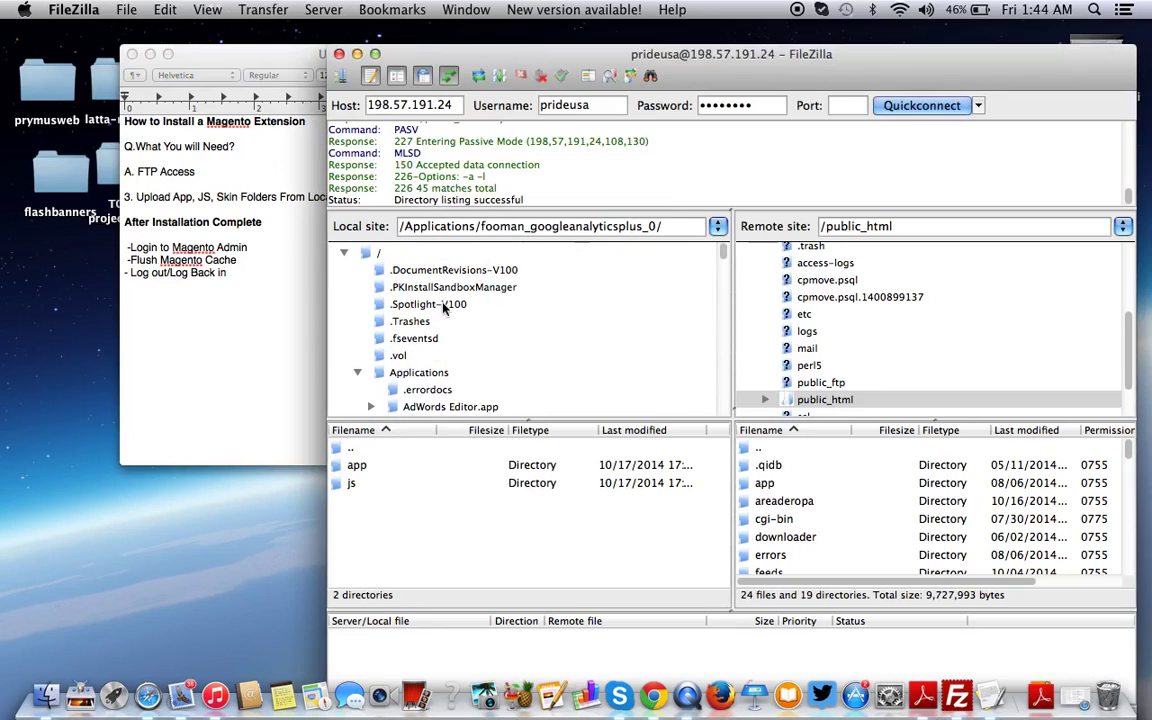
Browse the local pane to /Applications/aw_islider-1/step1/
click(148, 52)
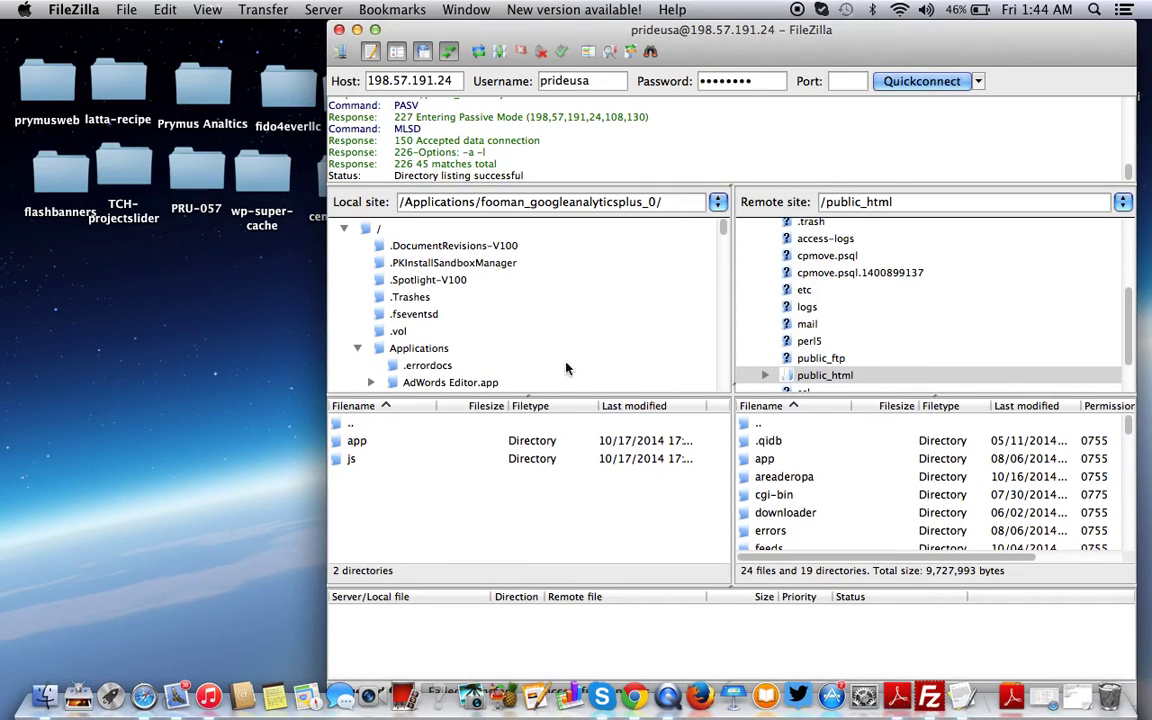
click(385, 349)
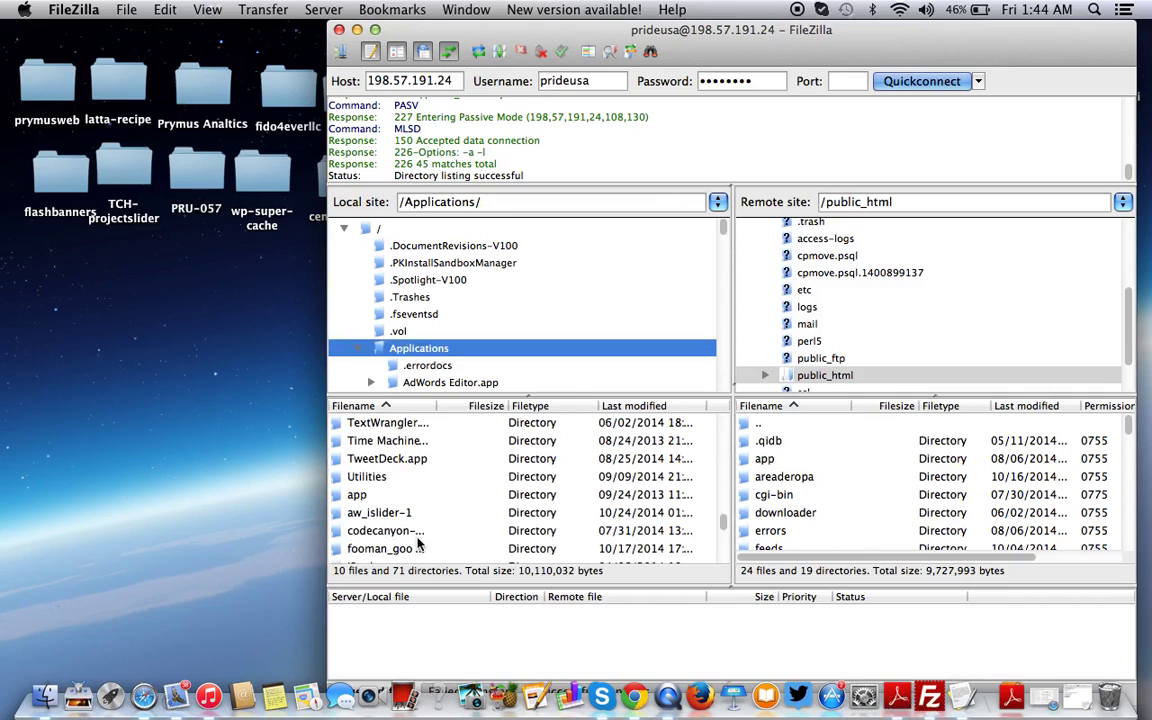
scroll(420, 535, up, 15)
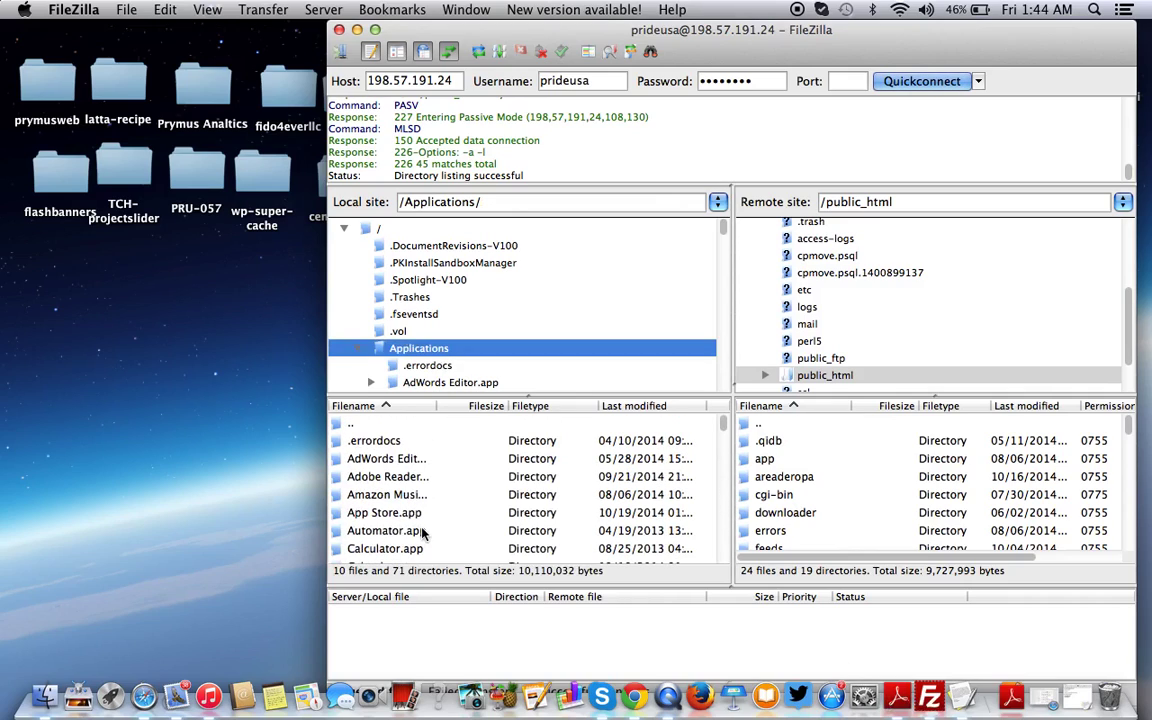
scroll(422, 533, down, 4)
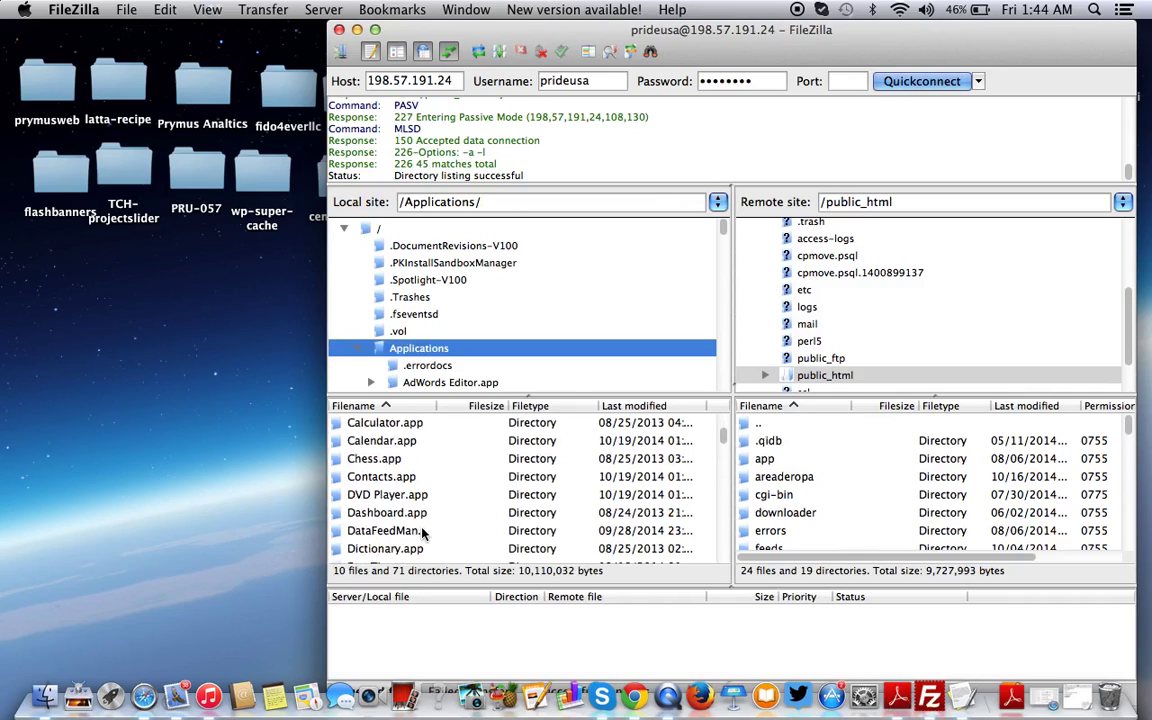
scroll(422, 533, down, 3)
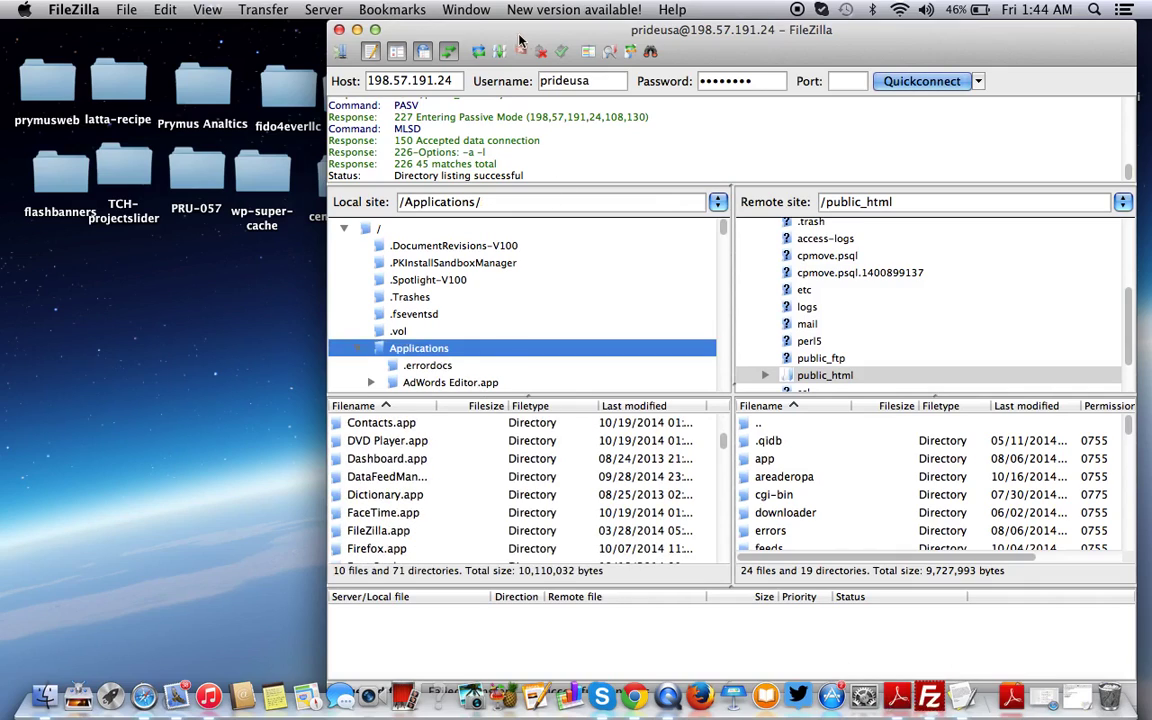
scroll(398, 478, down, 5)
scroll(398, 478, down, 15)
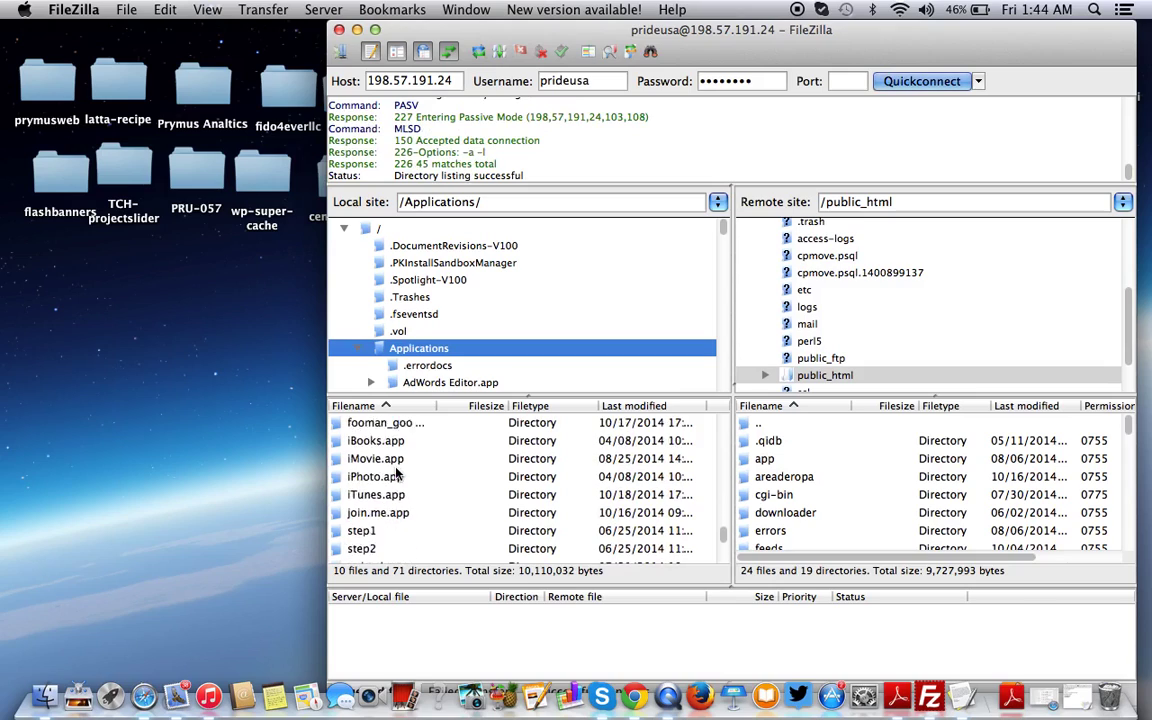
scroll(398, 478, up, 10)
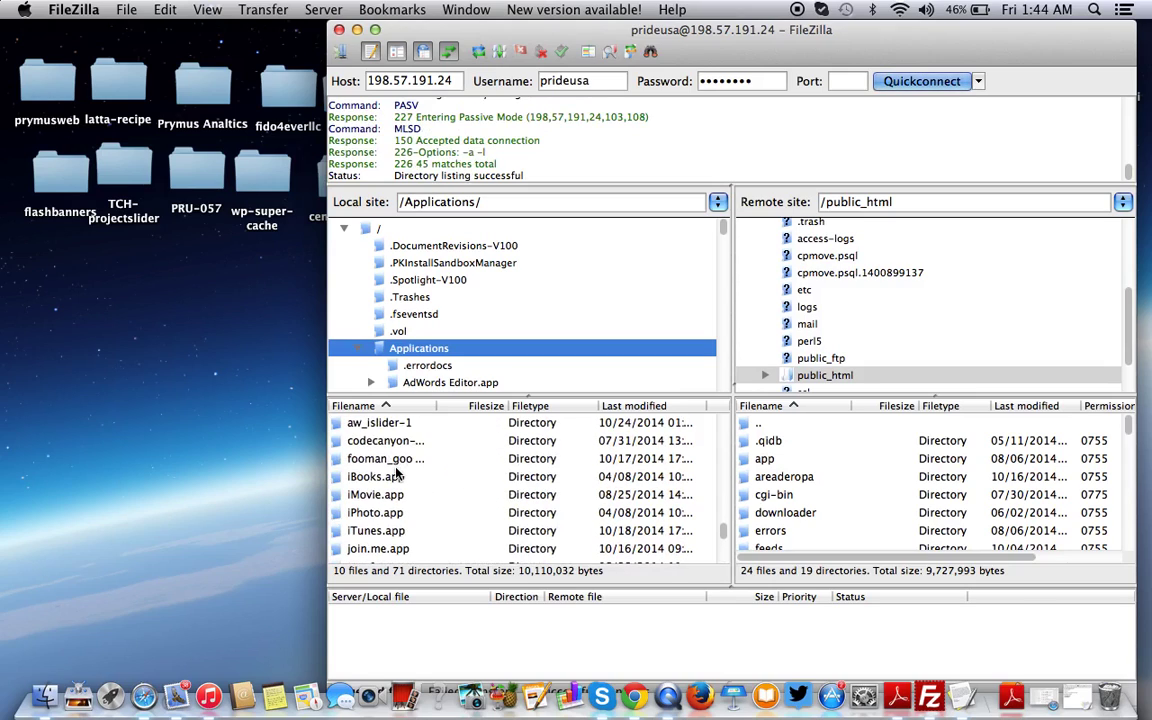
scroll(398, 478, down, 2)
scroll(398, 474, up, 4)
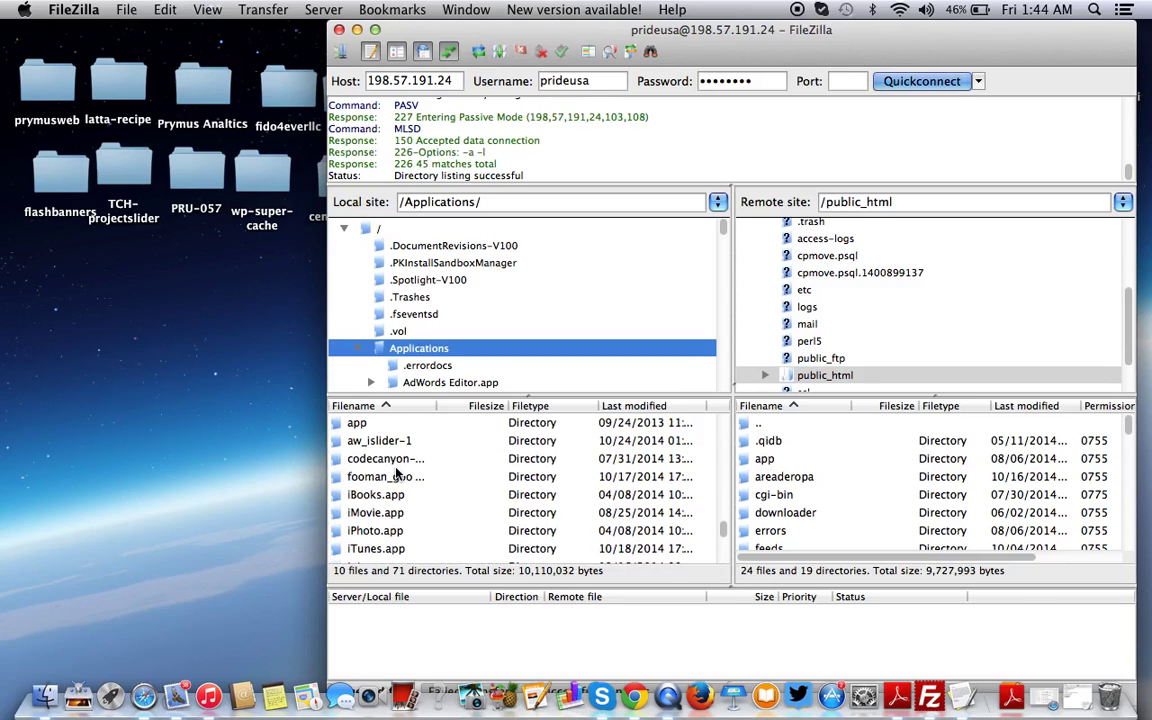
double_click(381, 441)
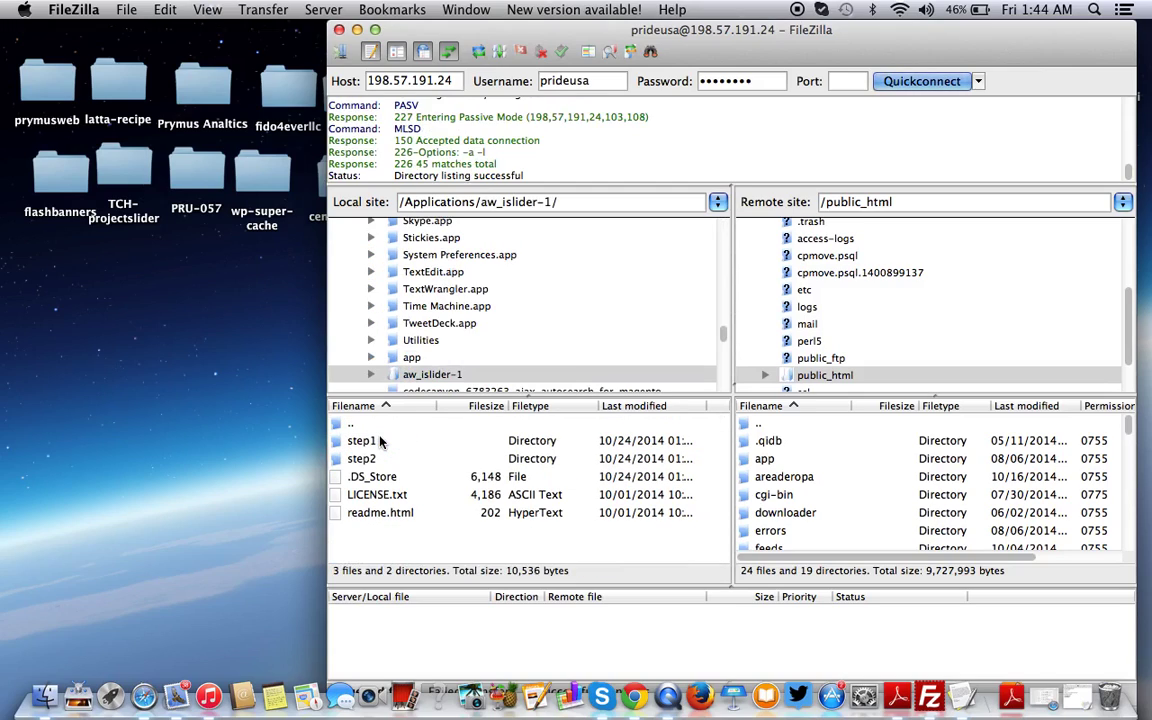
double_click(362, 441)
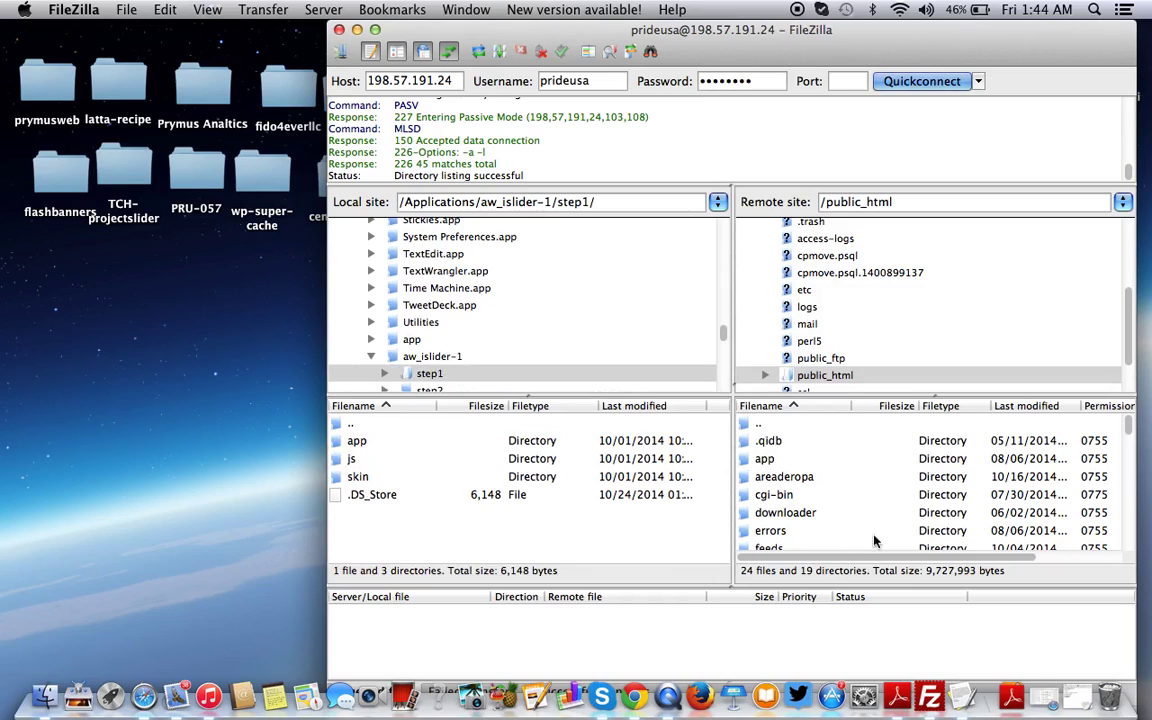
Select the app, js and skin folders in step1
scroll(880, 495, down, 3)
scroll(880, 497, up, 3)
click(364, 443)
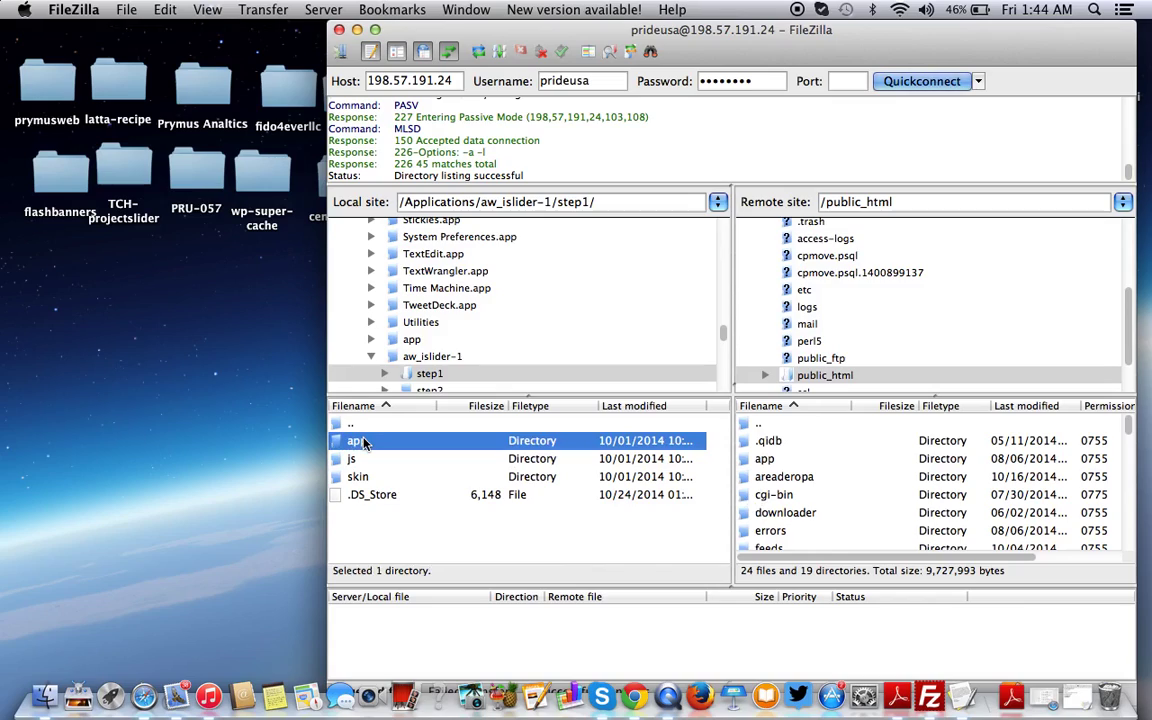
key(shift+Down)
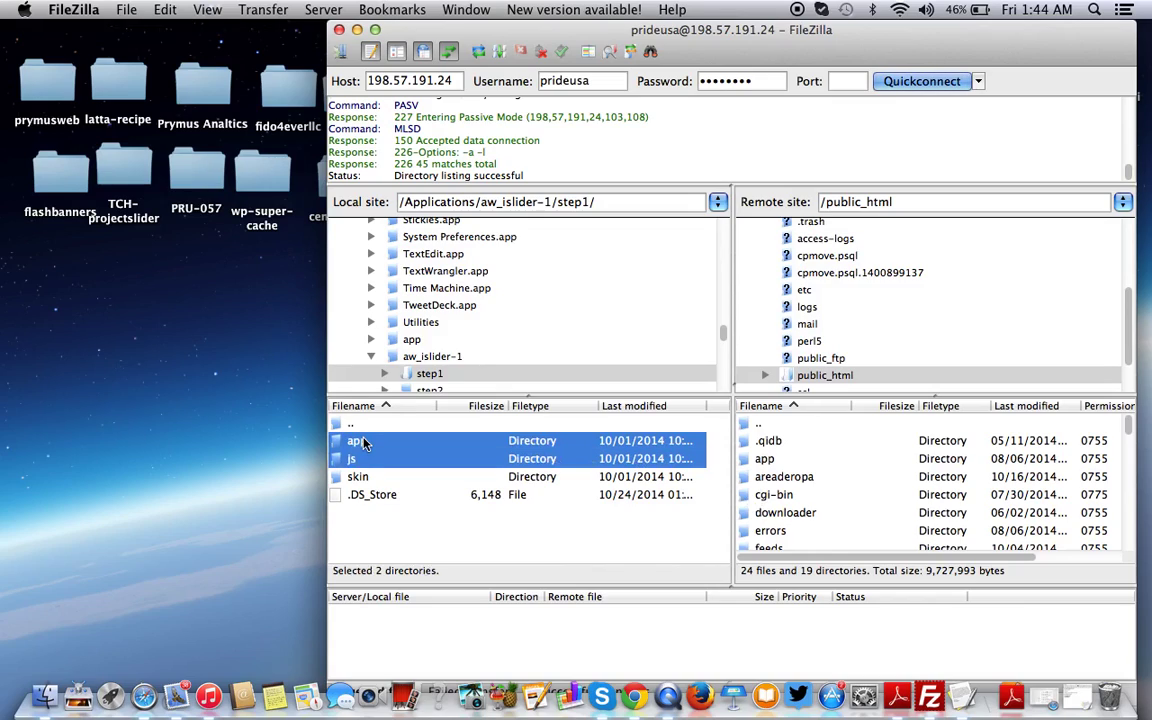
key(shift+Down)
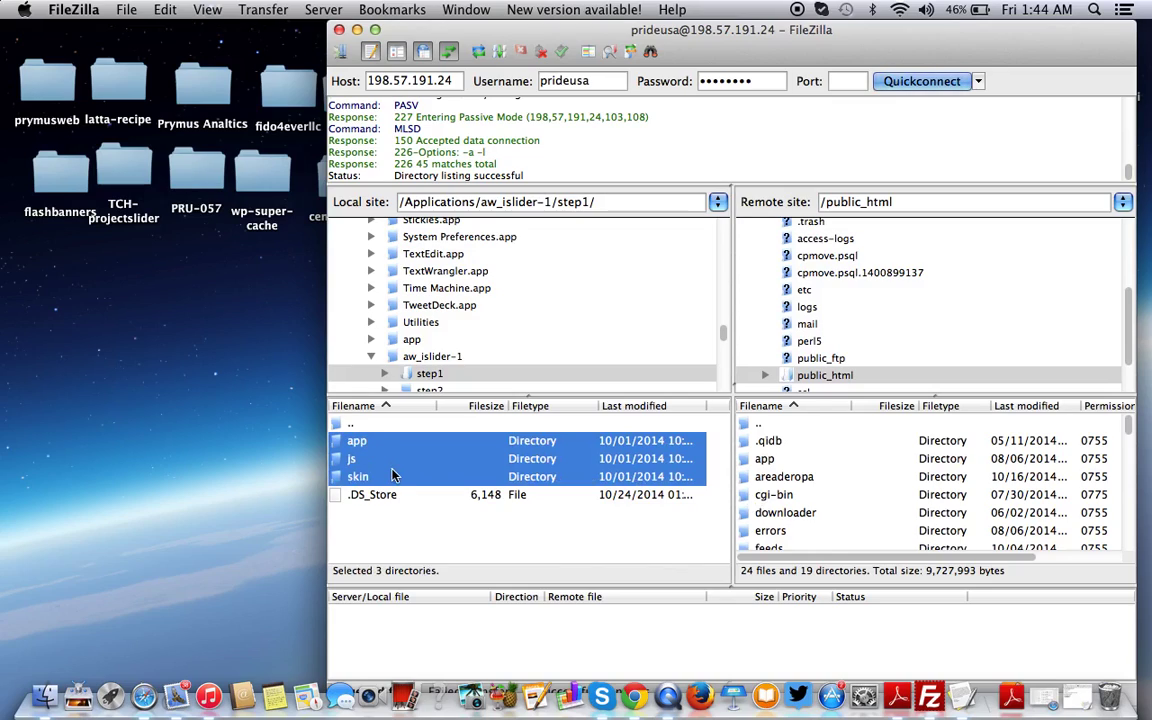
Upload app, js and skin to /public_html, overwriting Jsinit.php, aw_plugin.xml and all other existing files
right_click(392, 473)
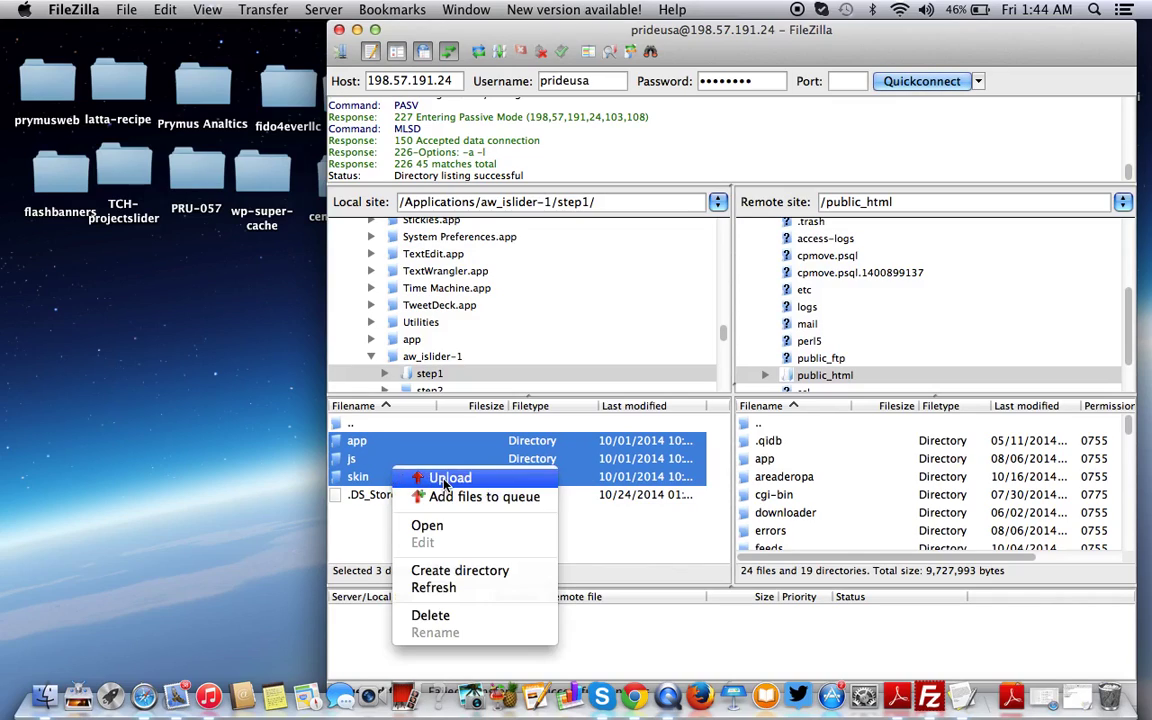
click(432, 480)
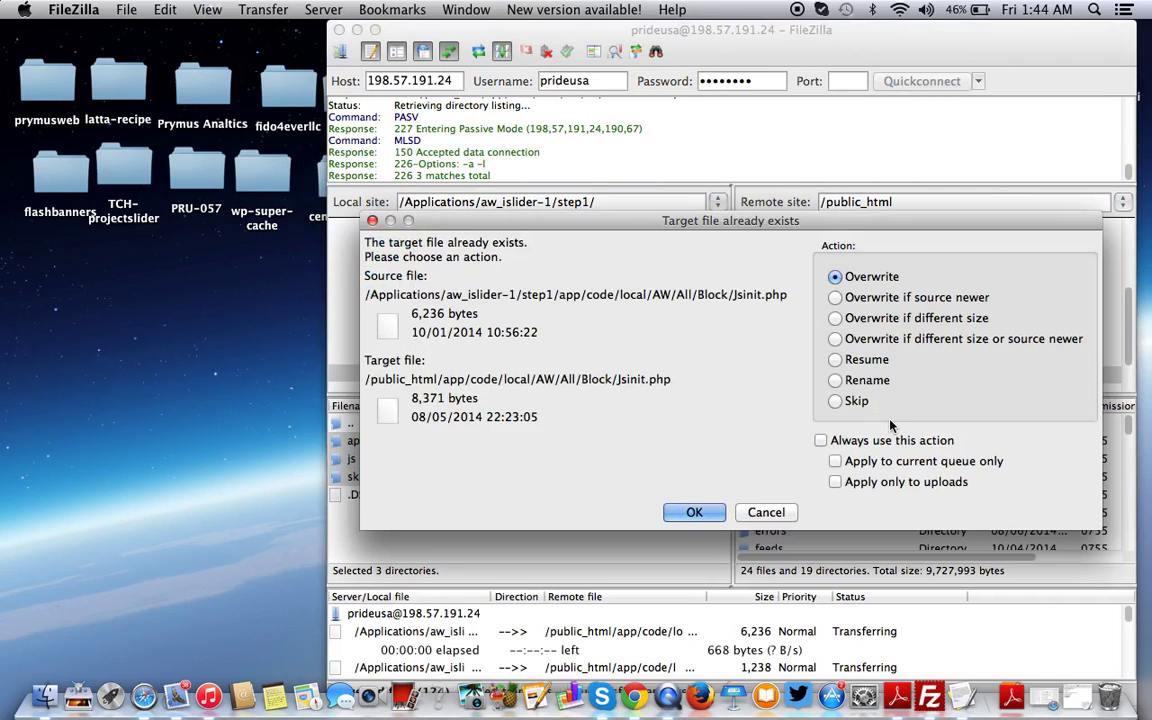
click(690, 512)
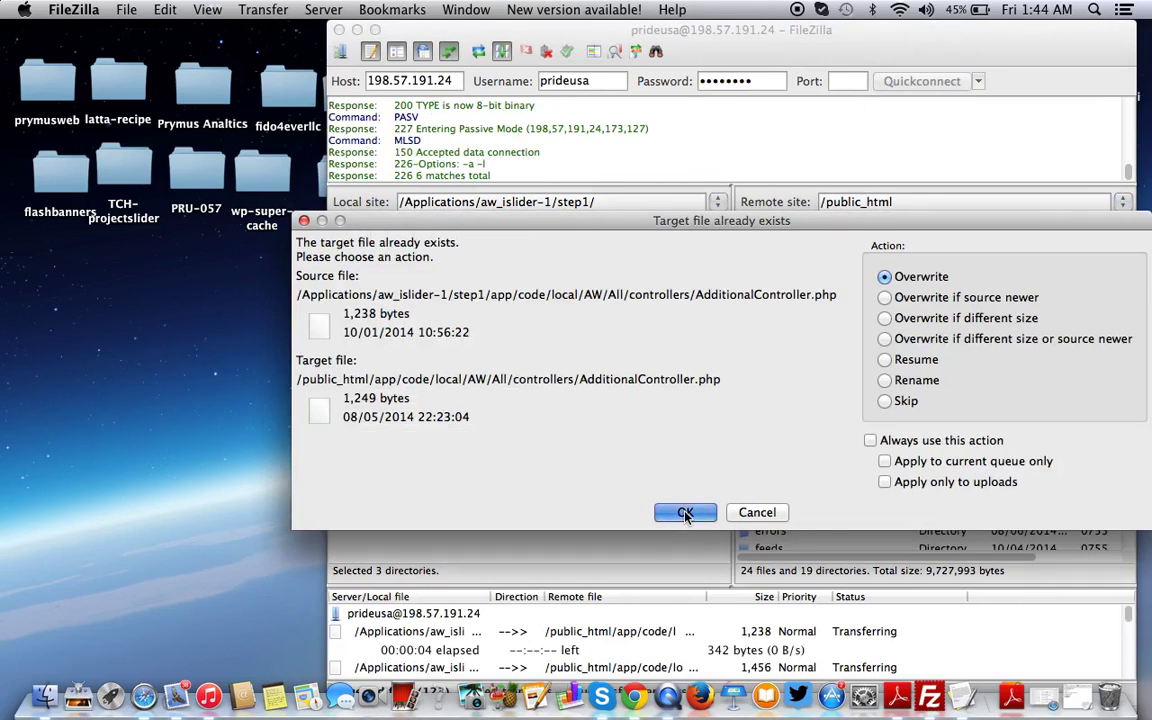
click(685, 513)
click(686, 513)
click(686, 513)
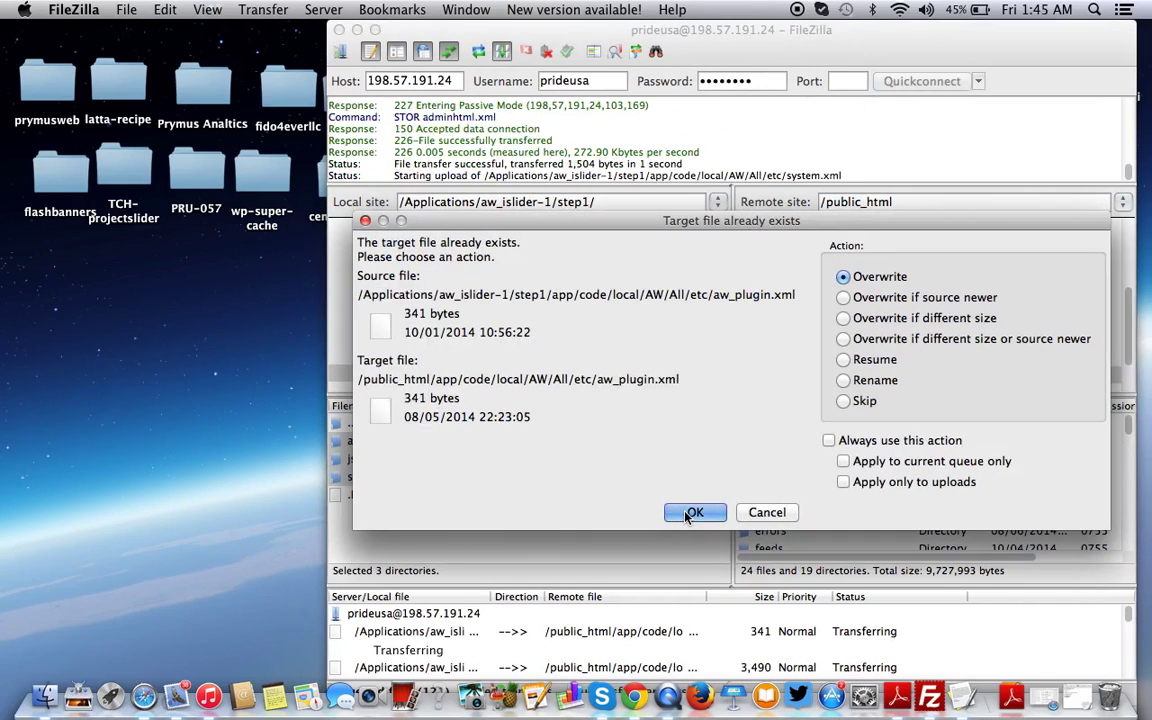
click(686, 513)
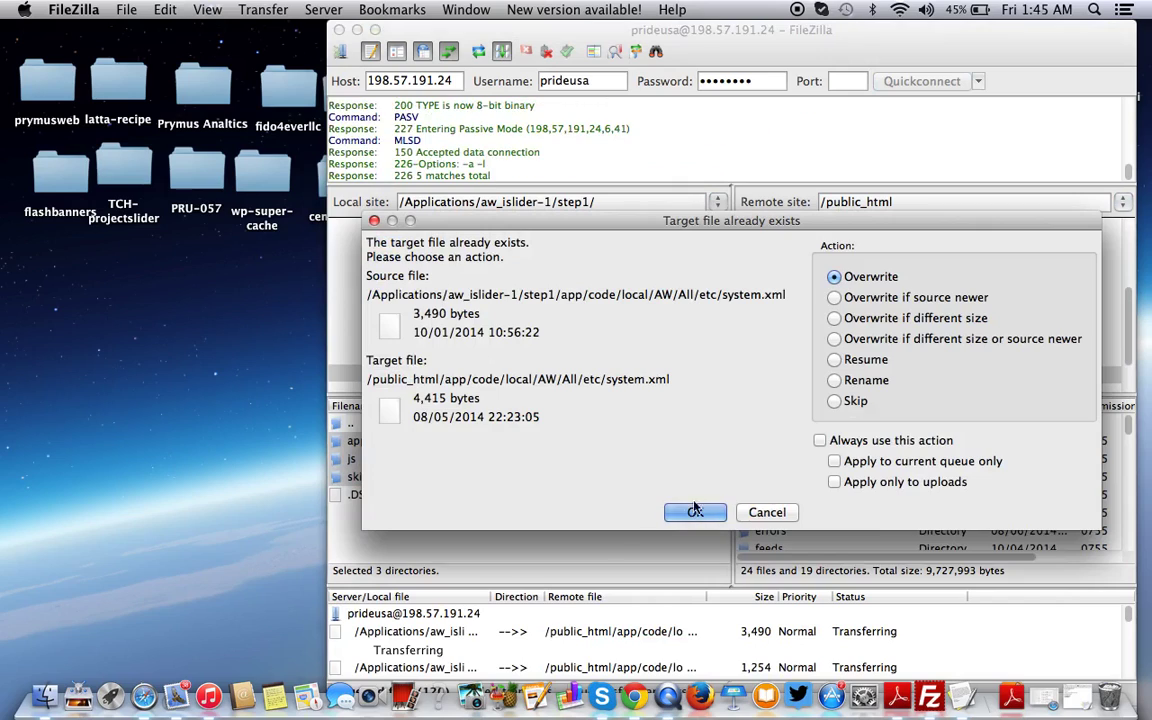
click(820, 440)
click(695, 513)
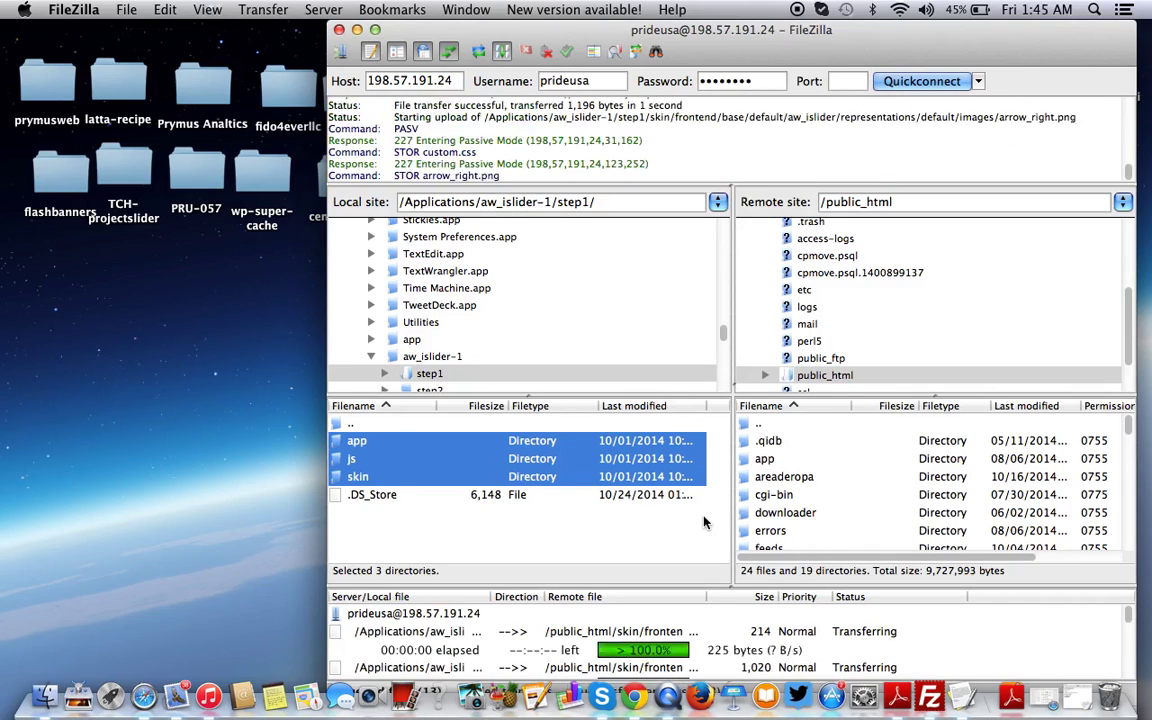
Upload step1's .DS_Store file to the server
click(638, 495)
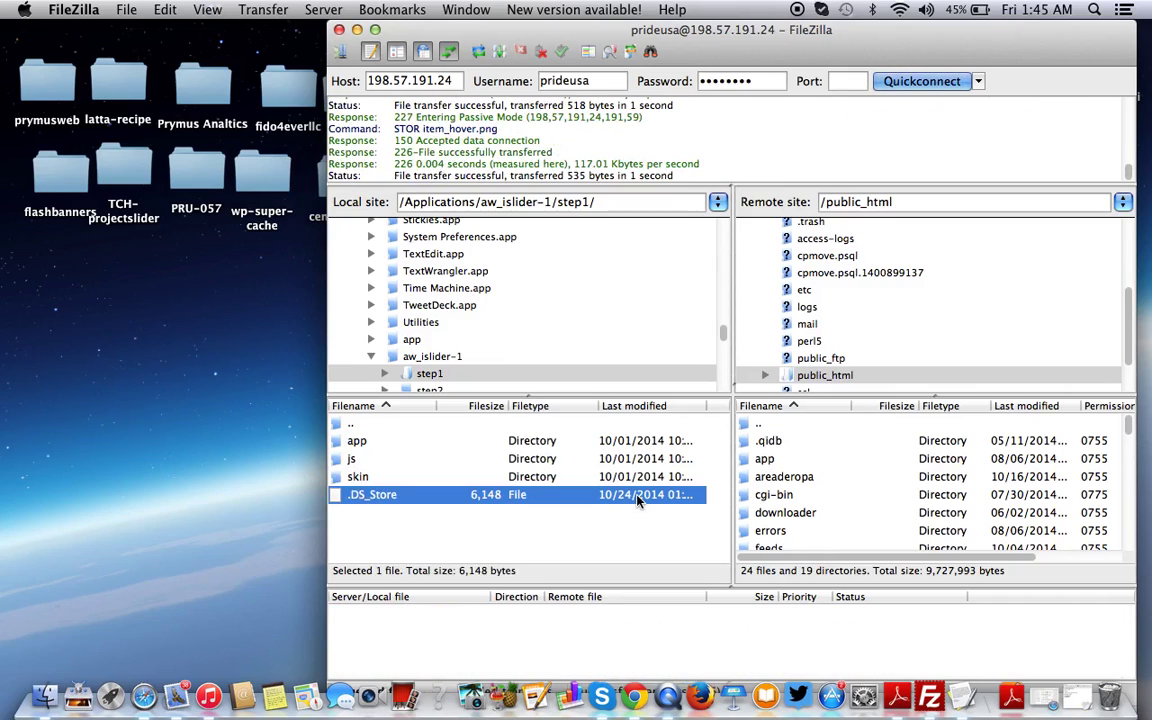
right_click(638, 497)
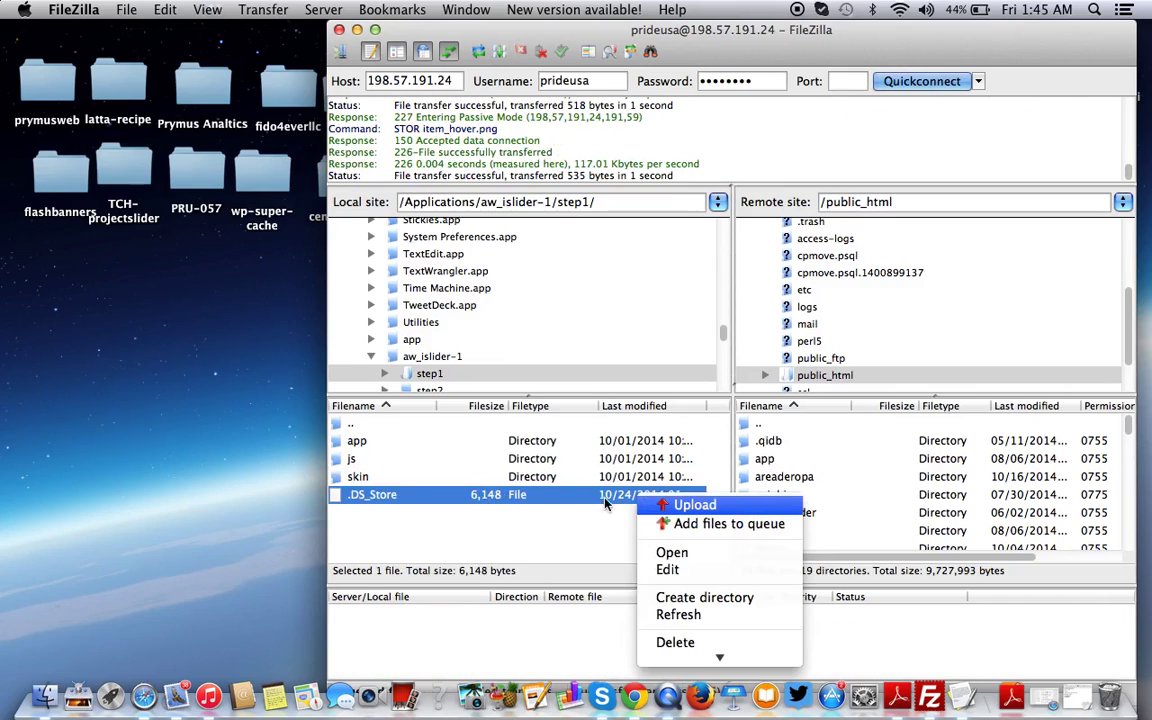
click(700, 505)
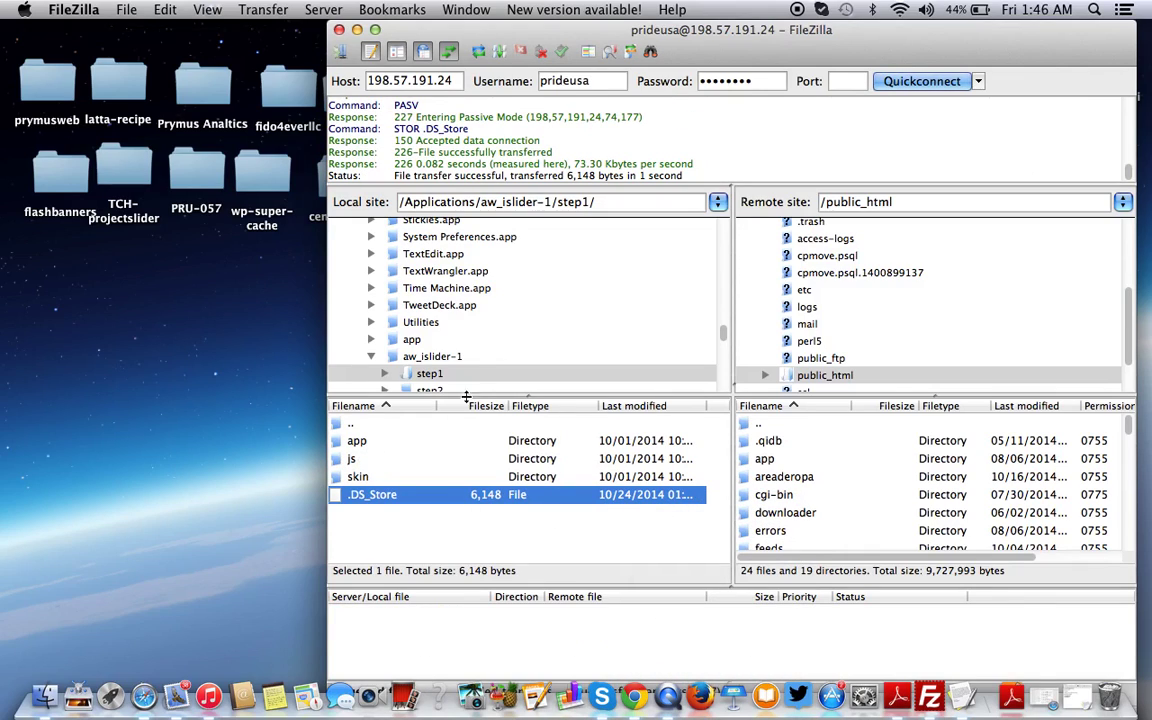
Upload step2's app folder and .DS_Store to /public_html
scroll(479, 365, down, 1)
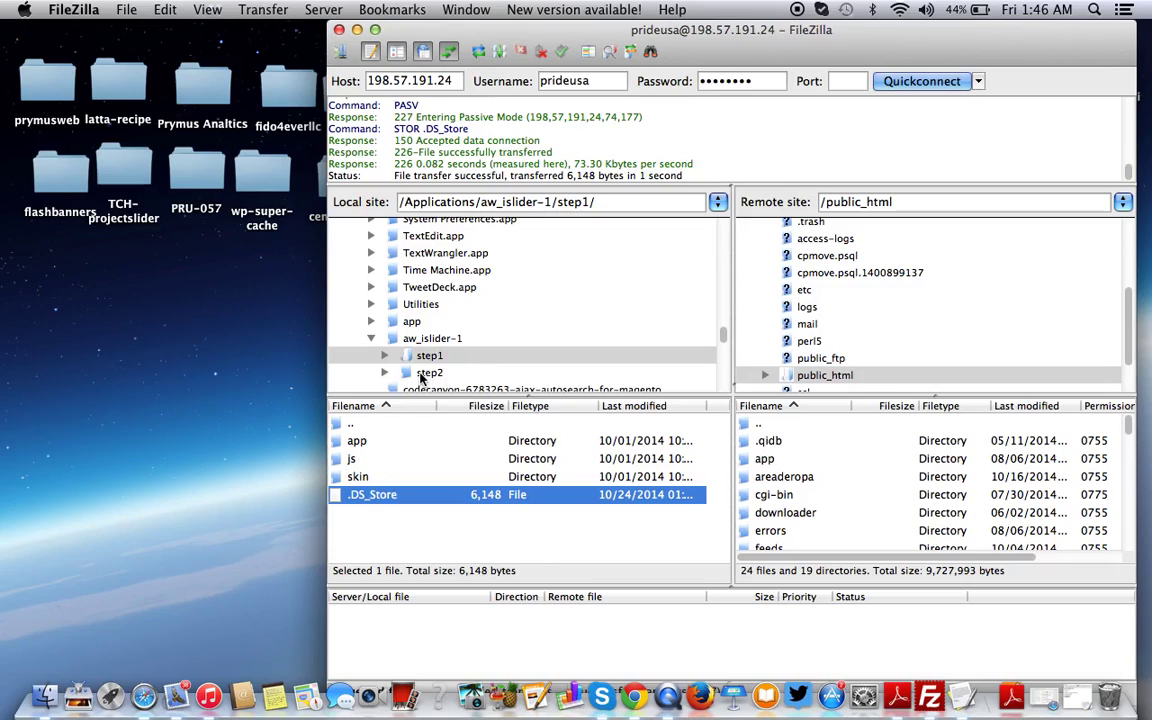
click(424, 373)
click(354, 442)
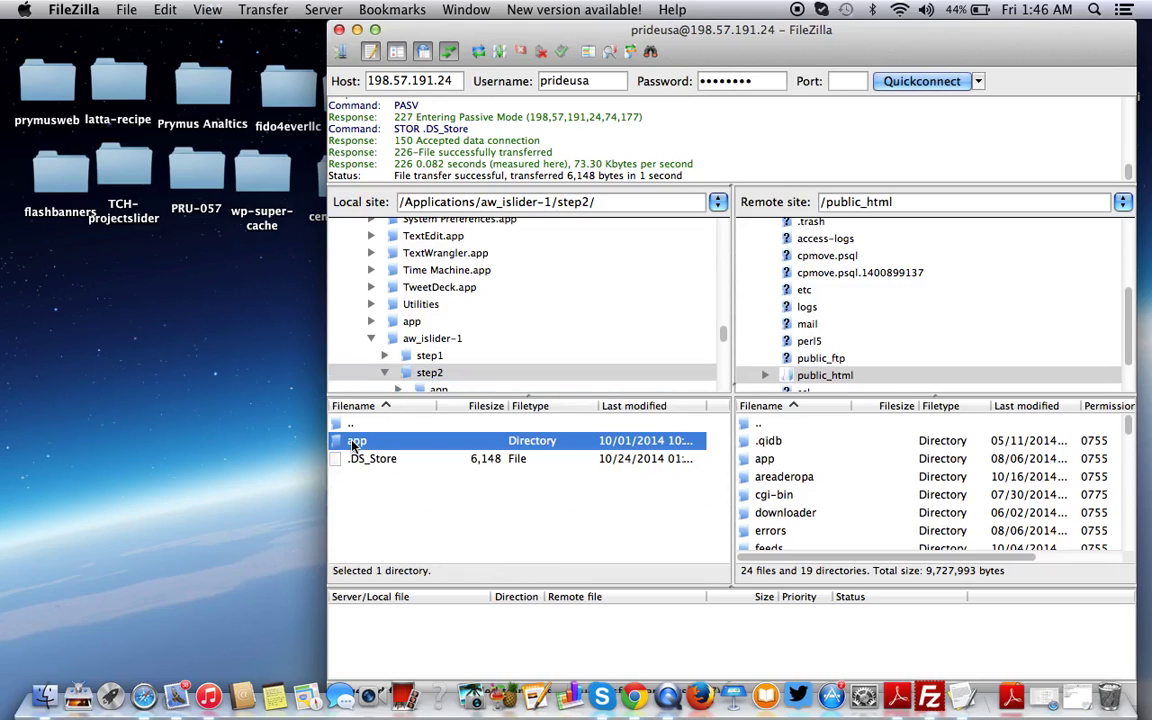
key(super+a)
right_click(398, 450)
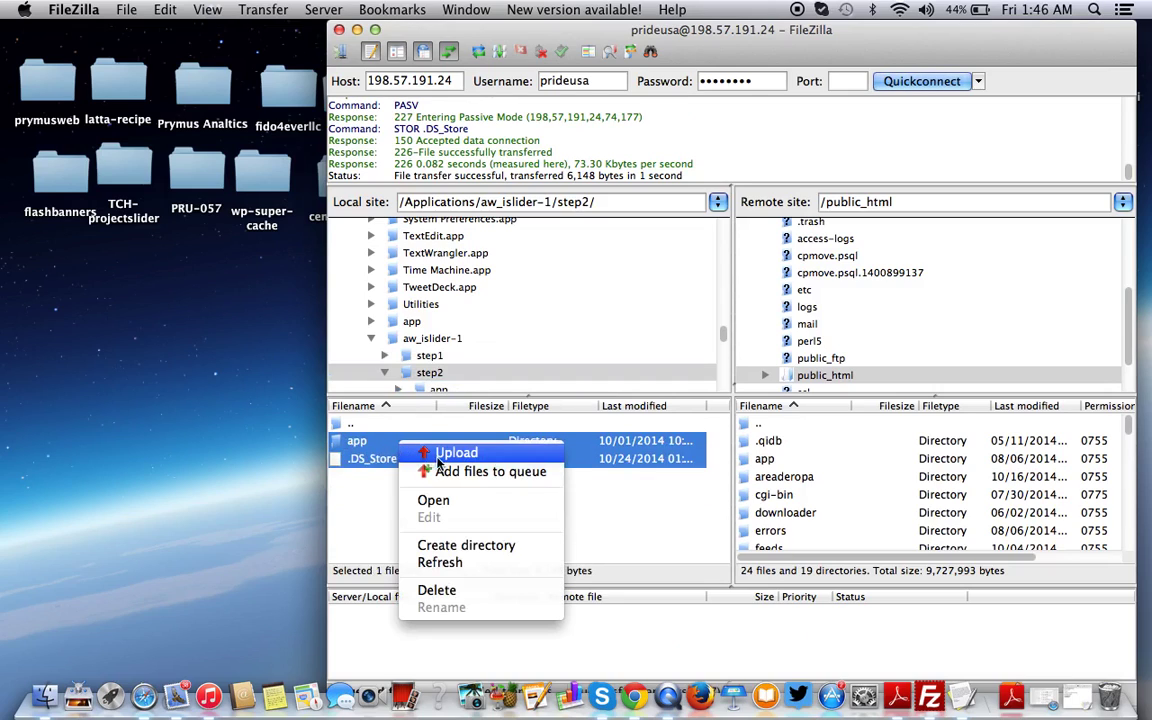
click(440, 455)
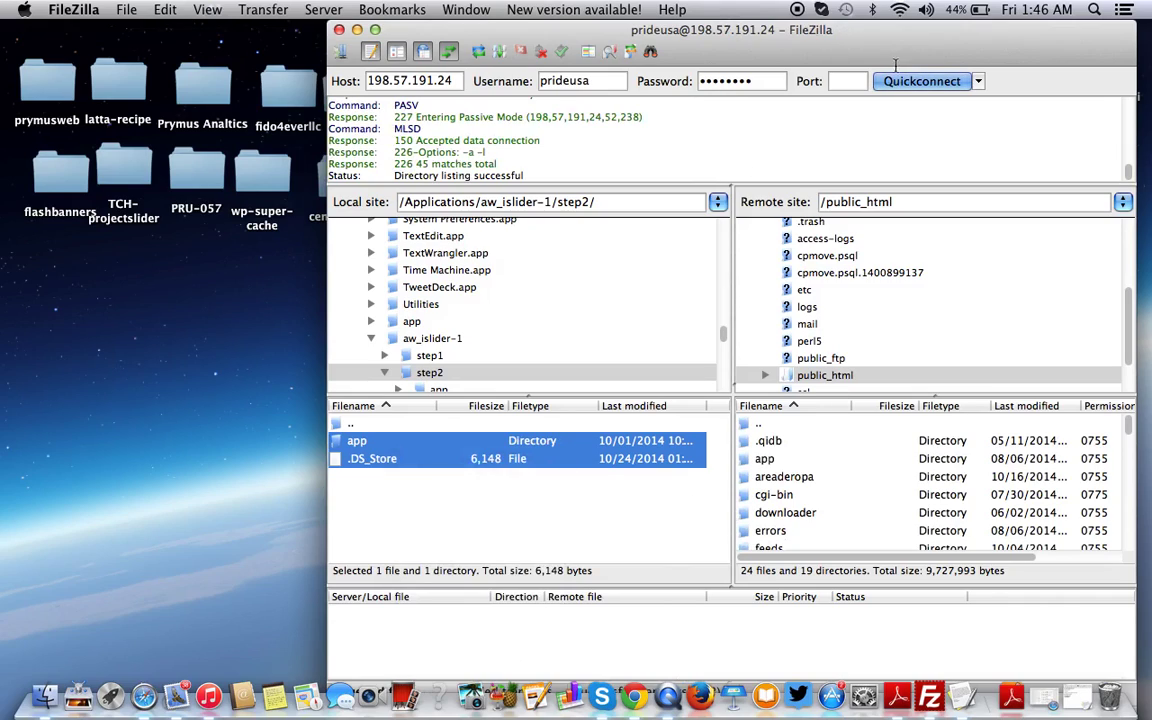
Delete the upload-folders and 'A. FTP Access' lines from the TextEdit install notes
click(357, 31)
click(935, 697)
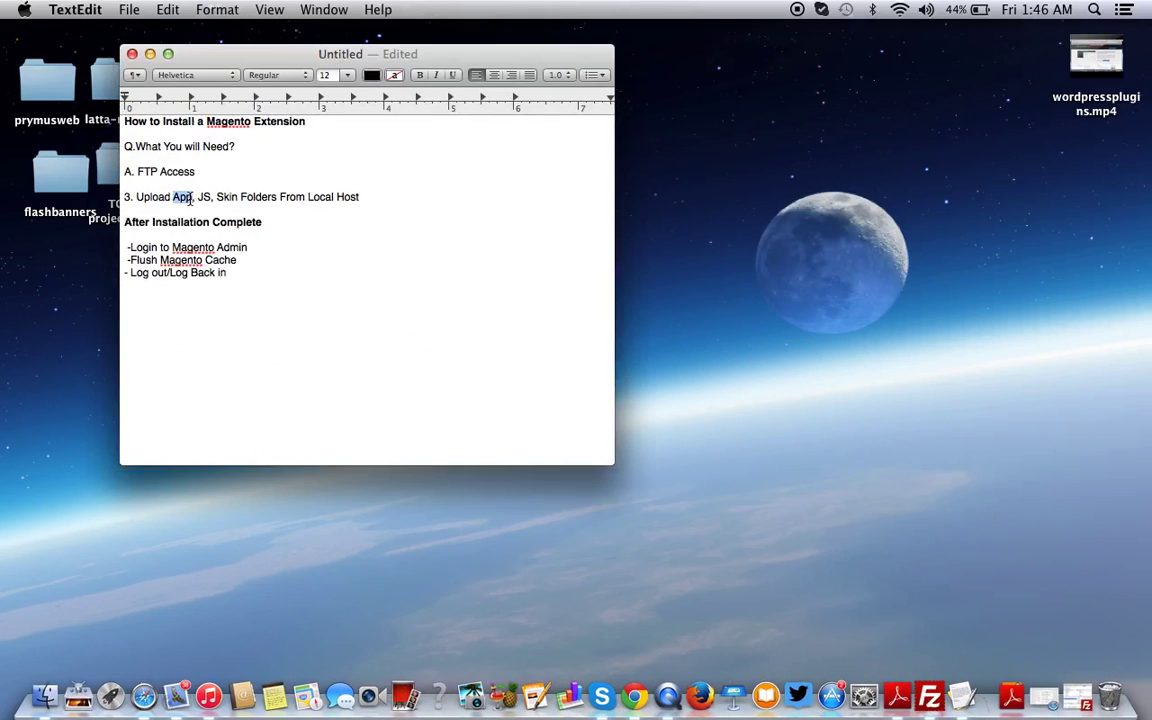
triple_click(187, 199)
key(BackSpace)
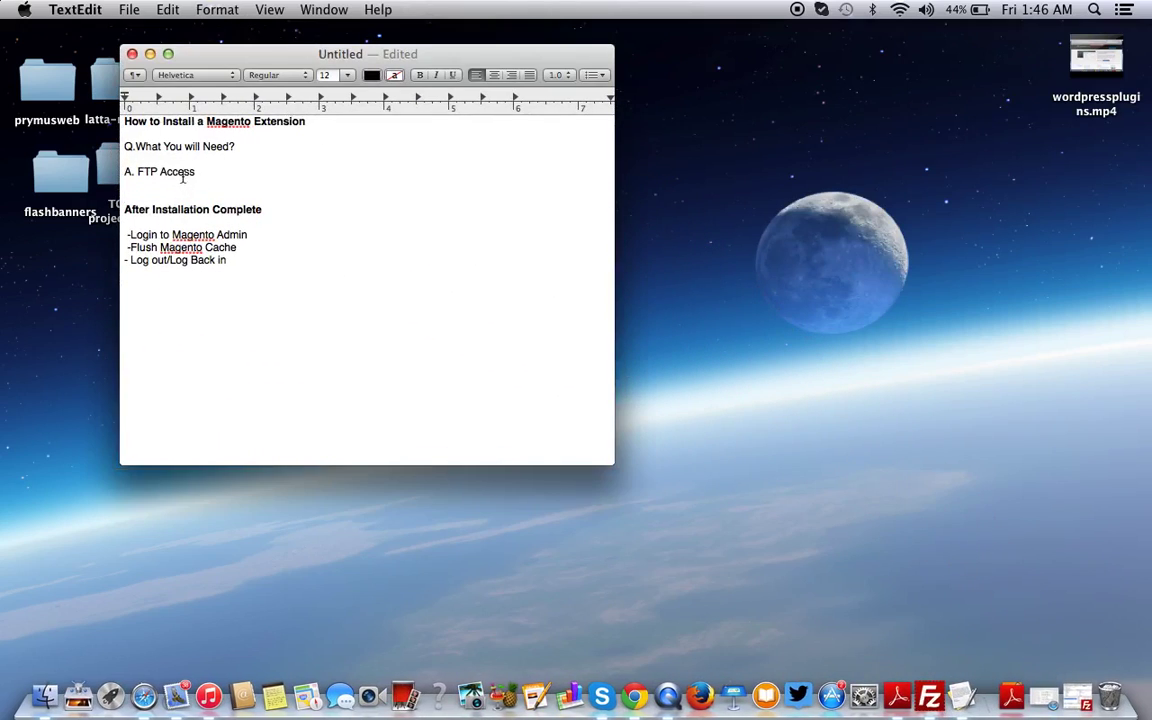
triple_click(174, 172)
key(BackSpace)
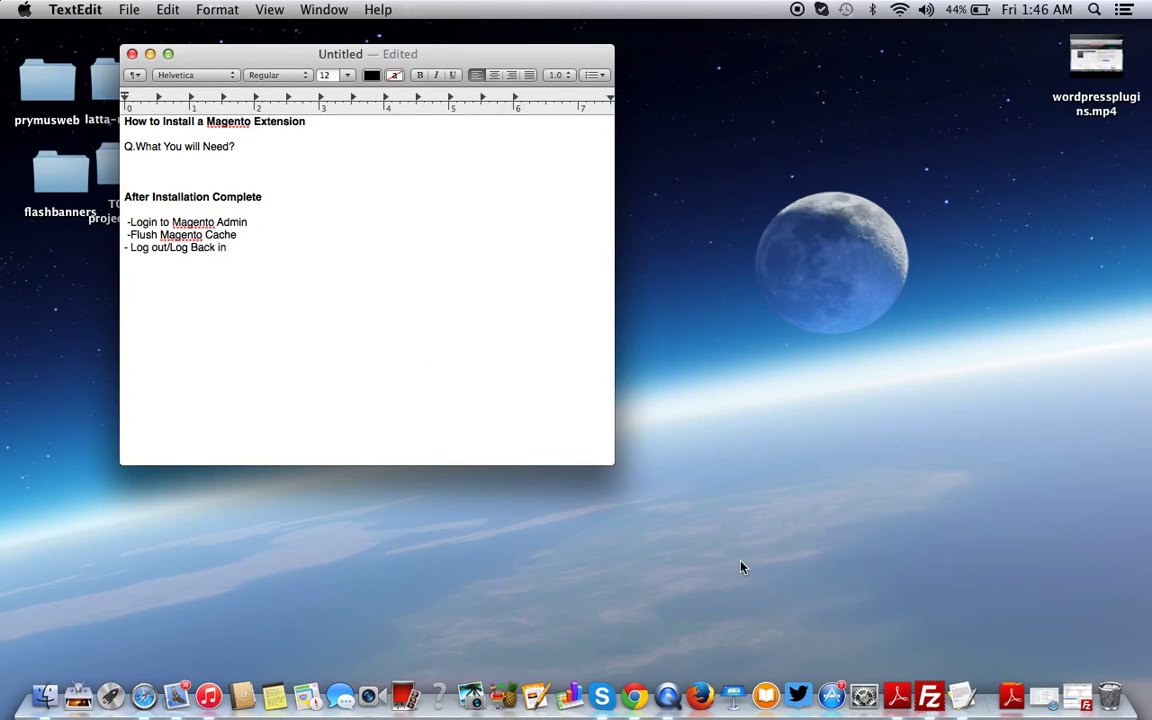
key(ctrl+Up)
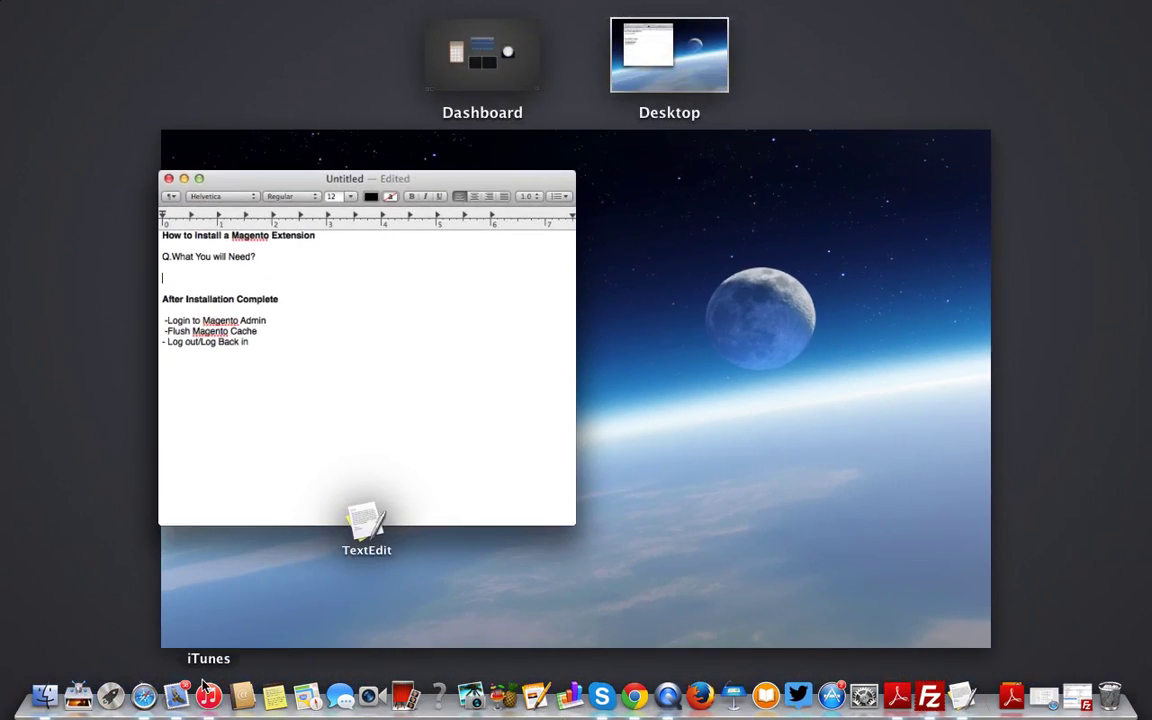
In Safari, load The Clothing Hub store's URL with /admin appended
click(150, 700)
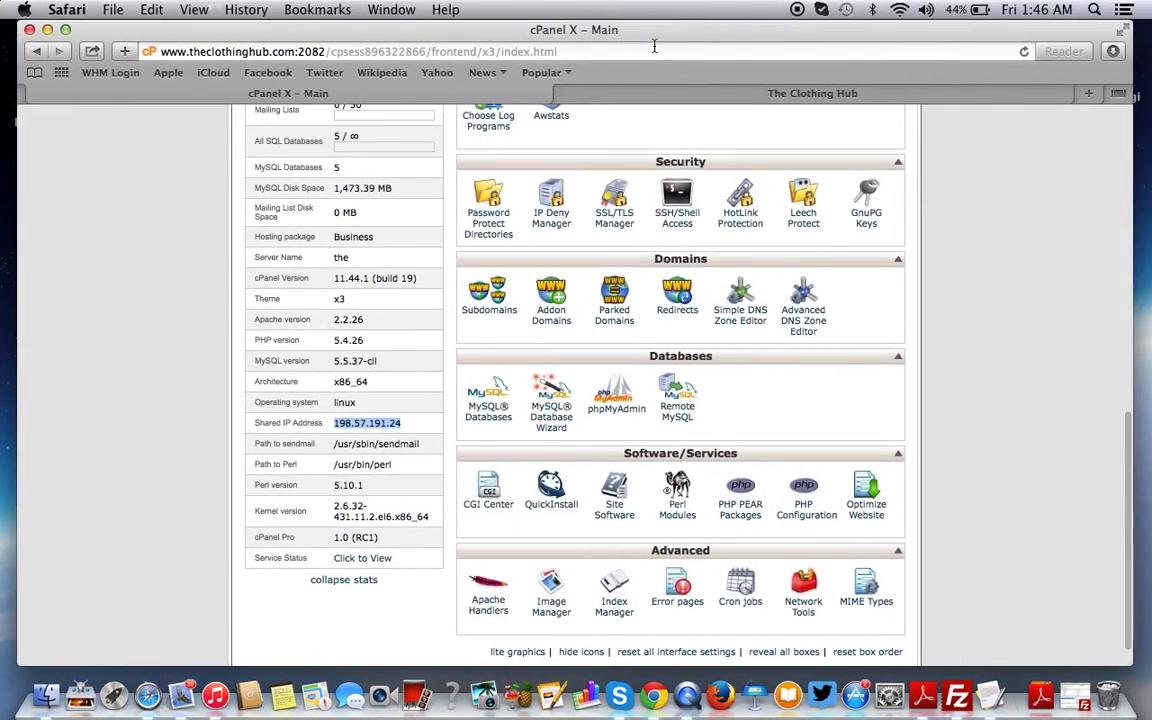
click(654, 46)
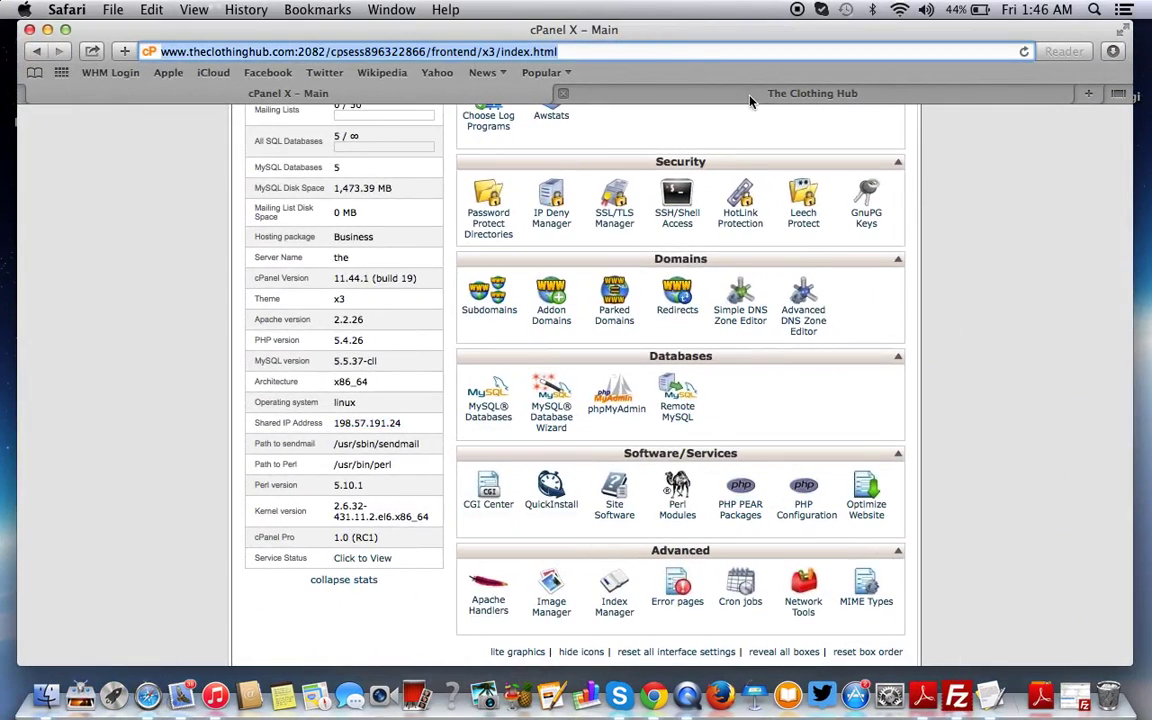
click(674, 88)
click(390, 51)
key(Right)
text(/)
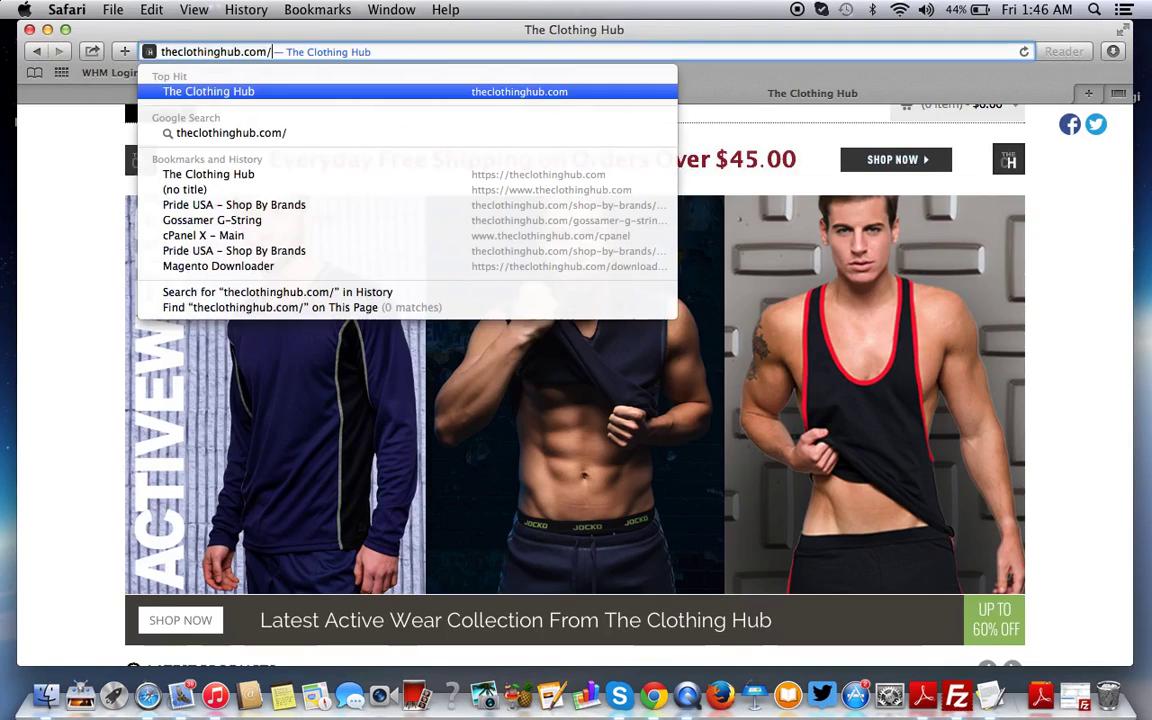
text(admin)
key(Return)
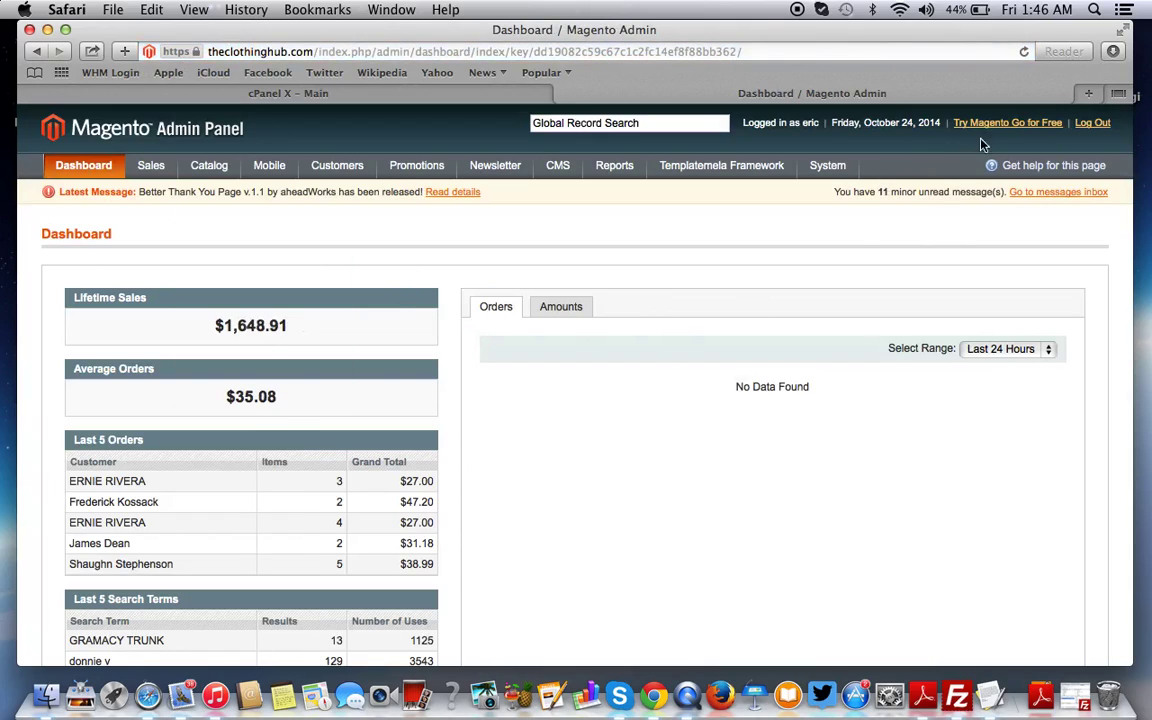
On Cache Management, select all eight cache types and flush the Magento cache, leaving Actions unchanged
mouse_move(845, 165)
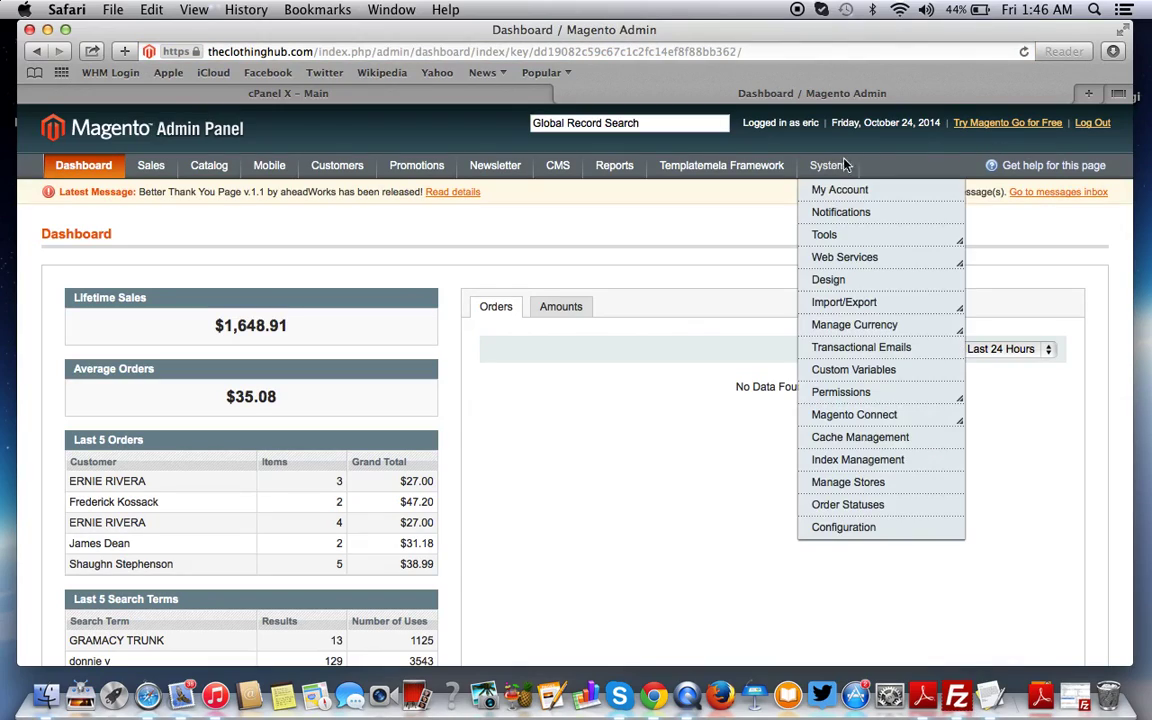
click(862, 441)
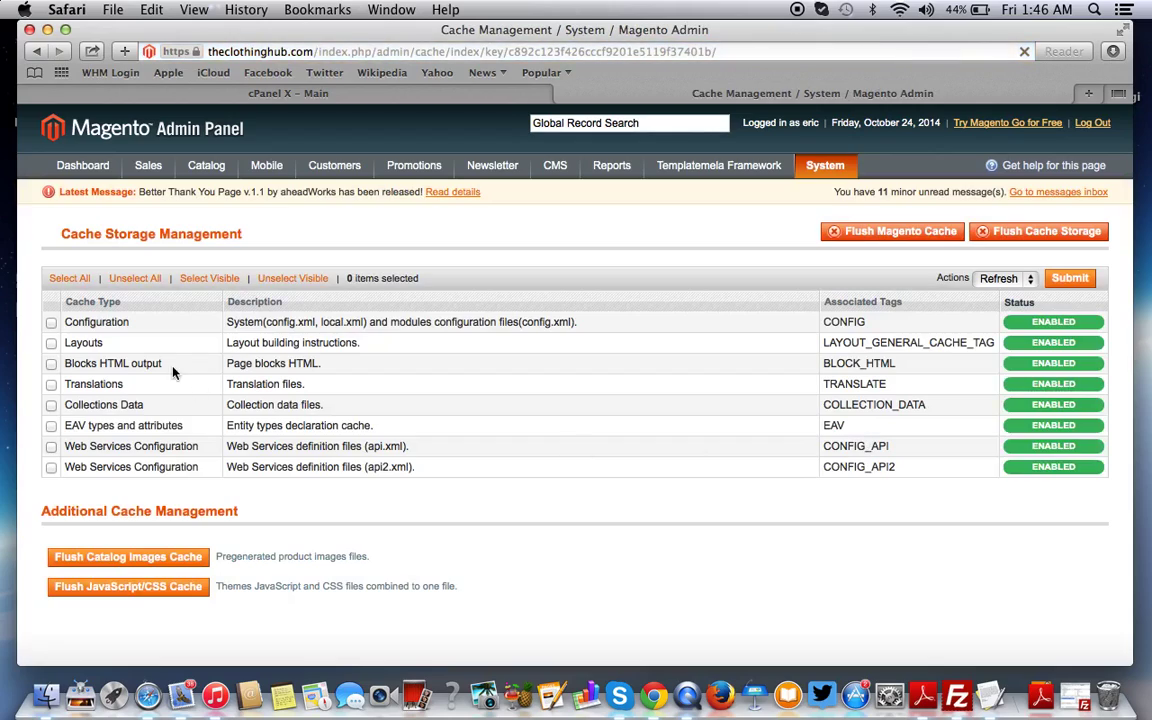
click(71, 278)
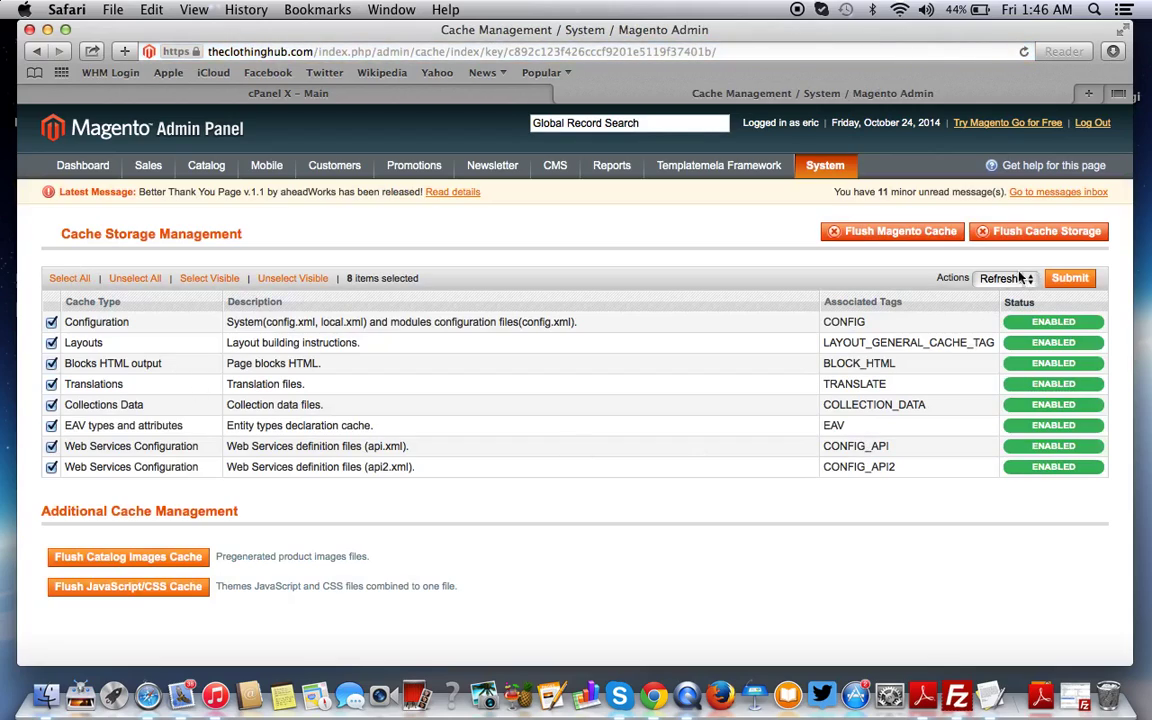
click(889, 231)
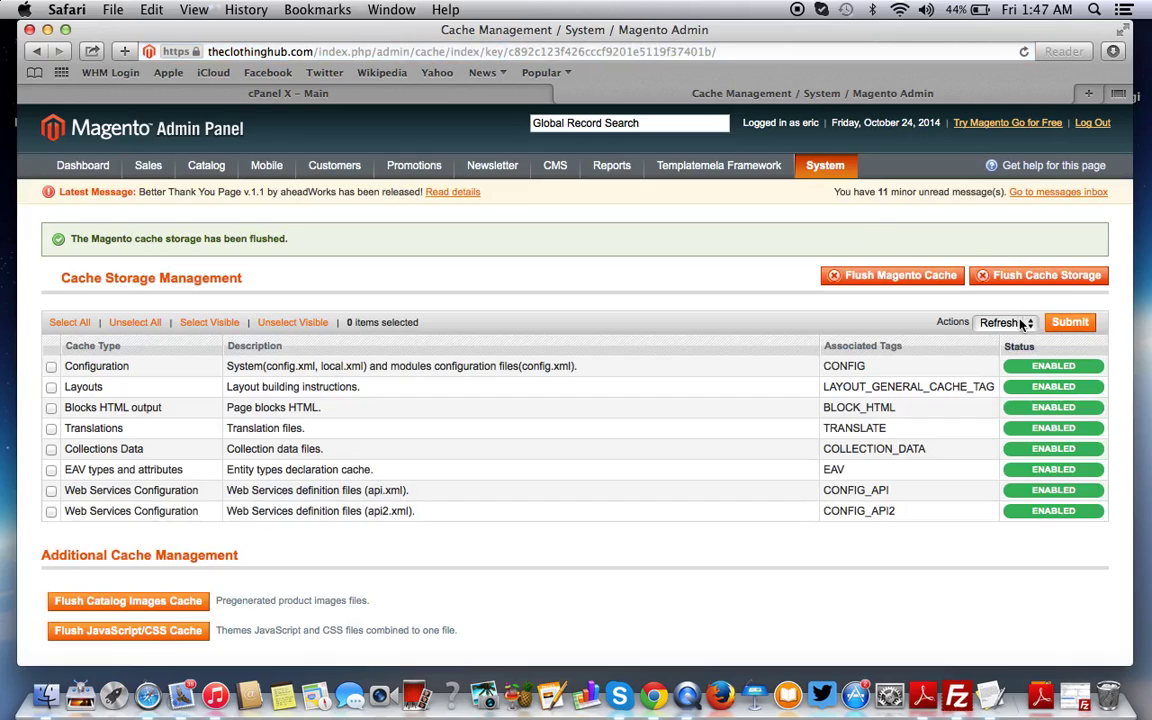
click(1022, 322)
click(674, 290)
Review the TextEdit checklist, then log out and back into Magento admin, dismissing the message
key(ctrl+Up)
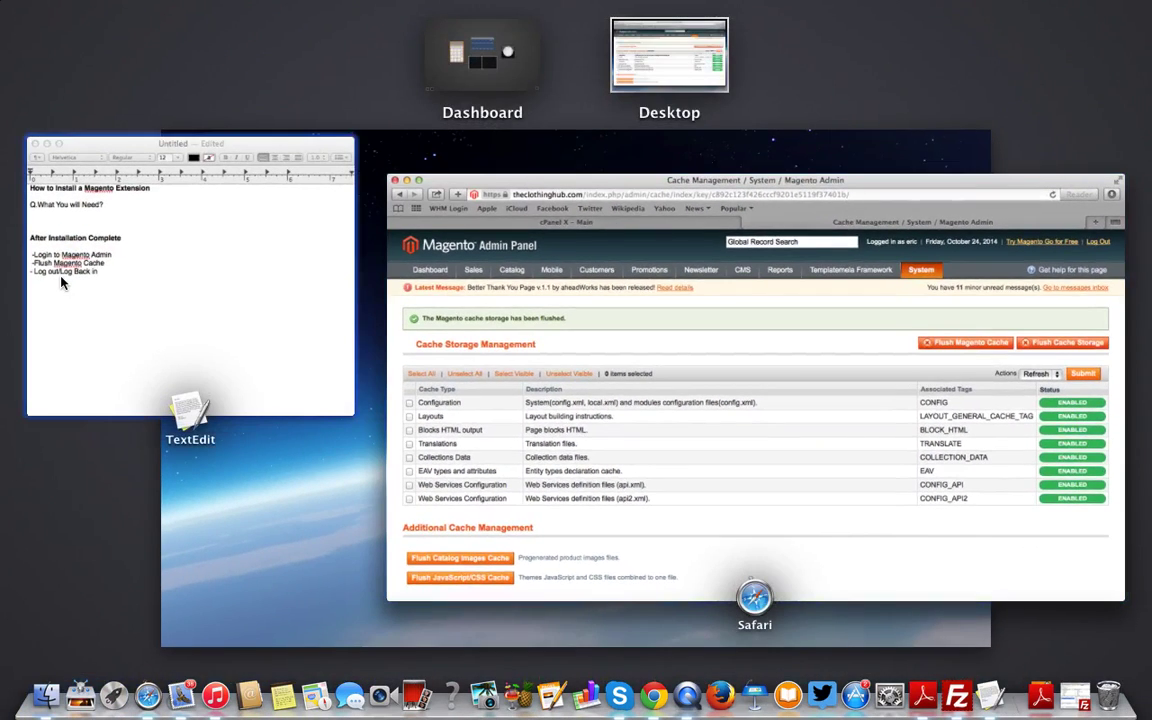
click(54, 248)
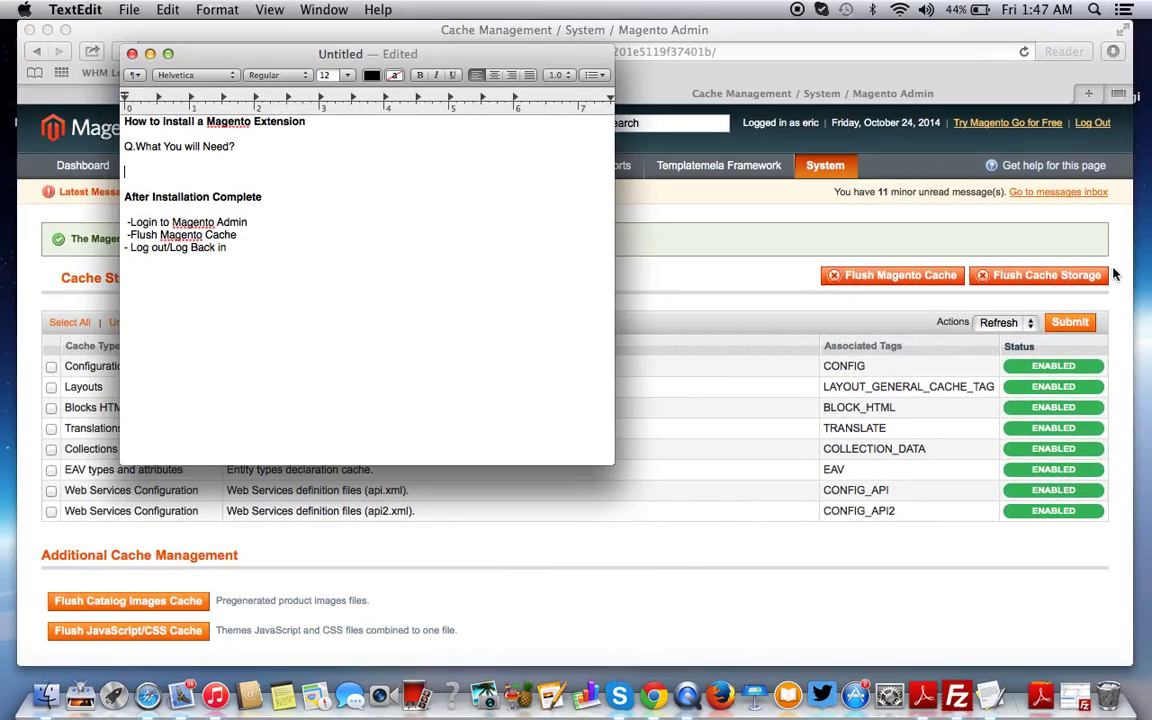
key(ctrl+Up)
click(1079, 192)
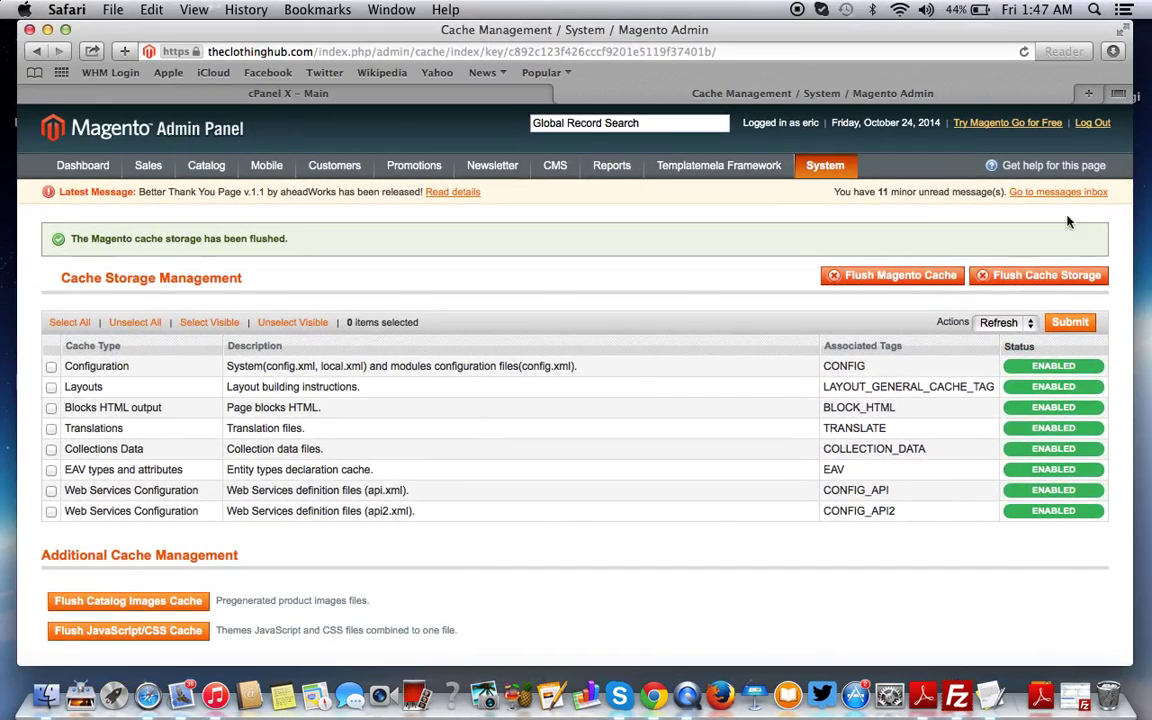
click(1094, 124)
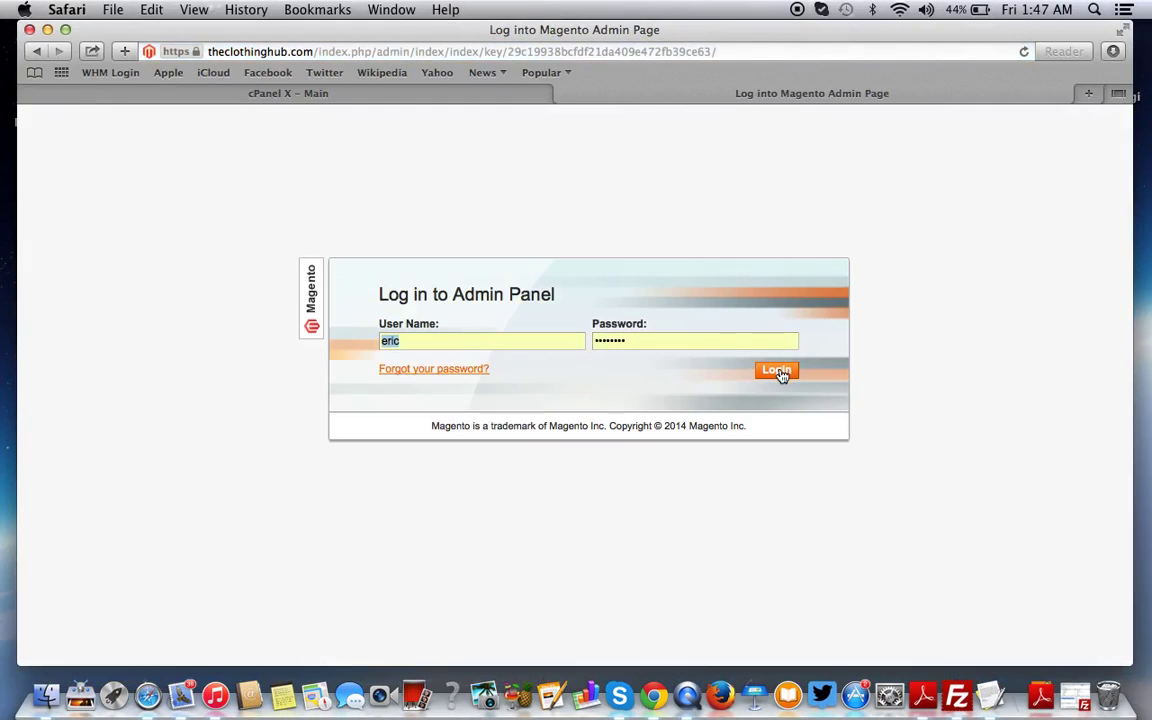
click(779, 371)
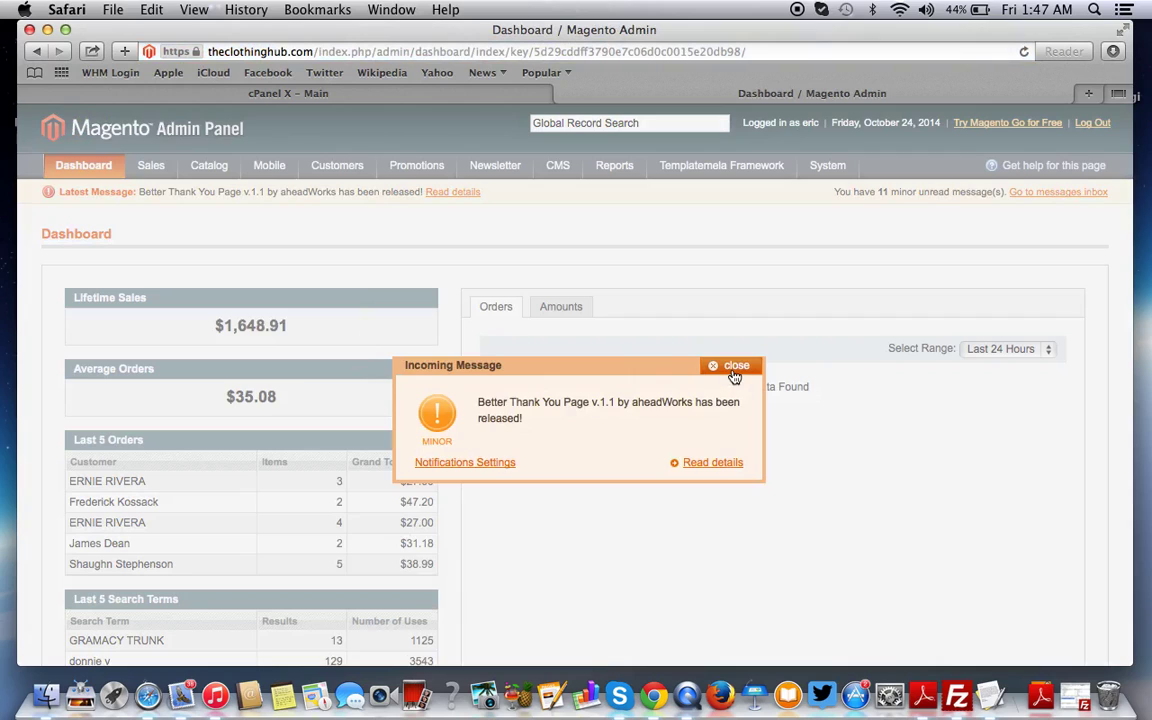
click(735, 375)
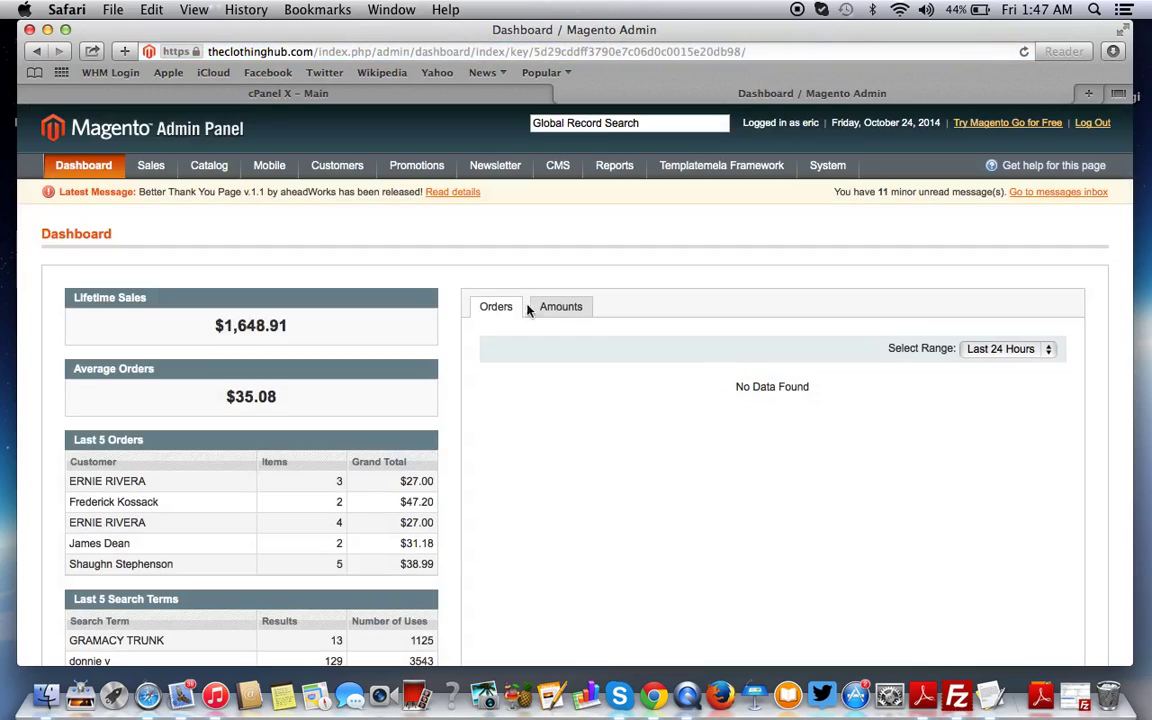
Open System > Configuration and scroll the sidebar down to Aheadworks Extensions > Image Slider
scroll(538, 412, down, 2)
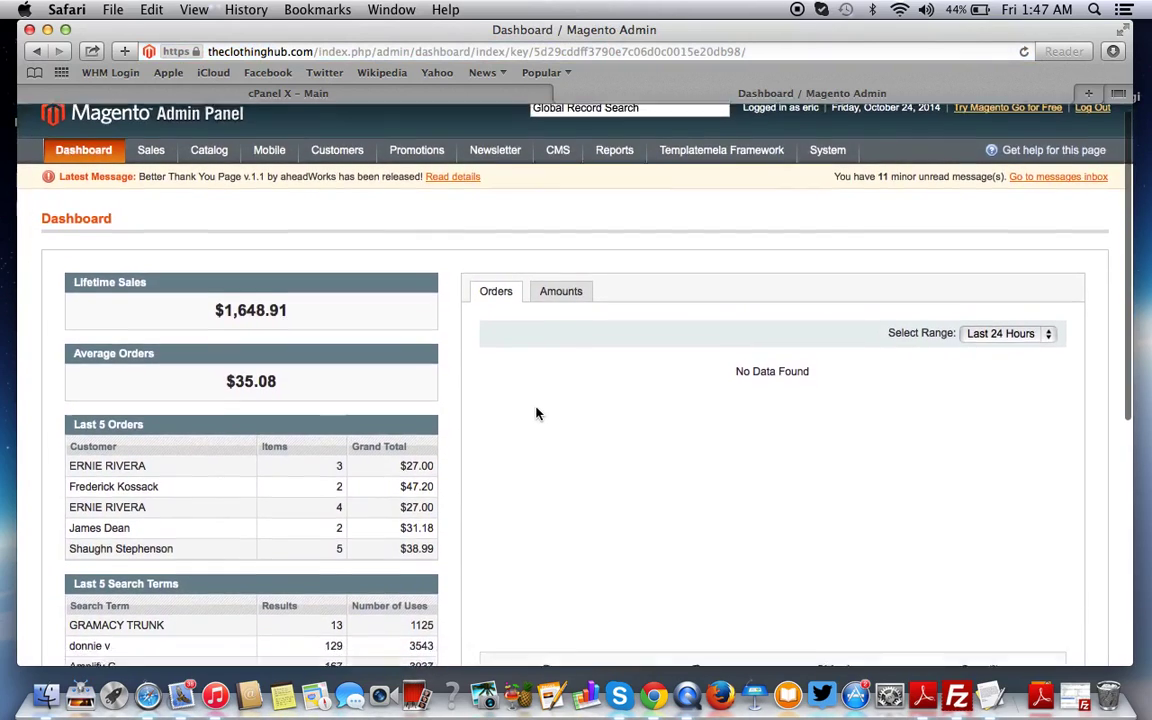
scroll(536, 413, down, 2)
scroll(536, 413, up, 3)
scroll(536, 413, down, 5)
scroll(536, 413, up, 4)
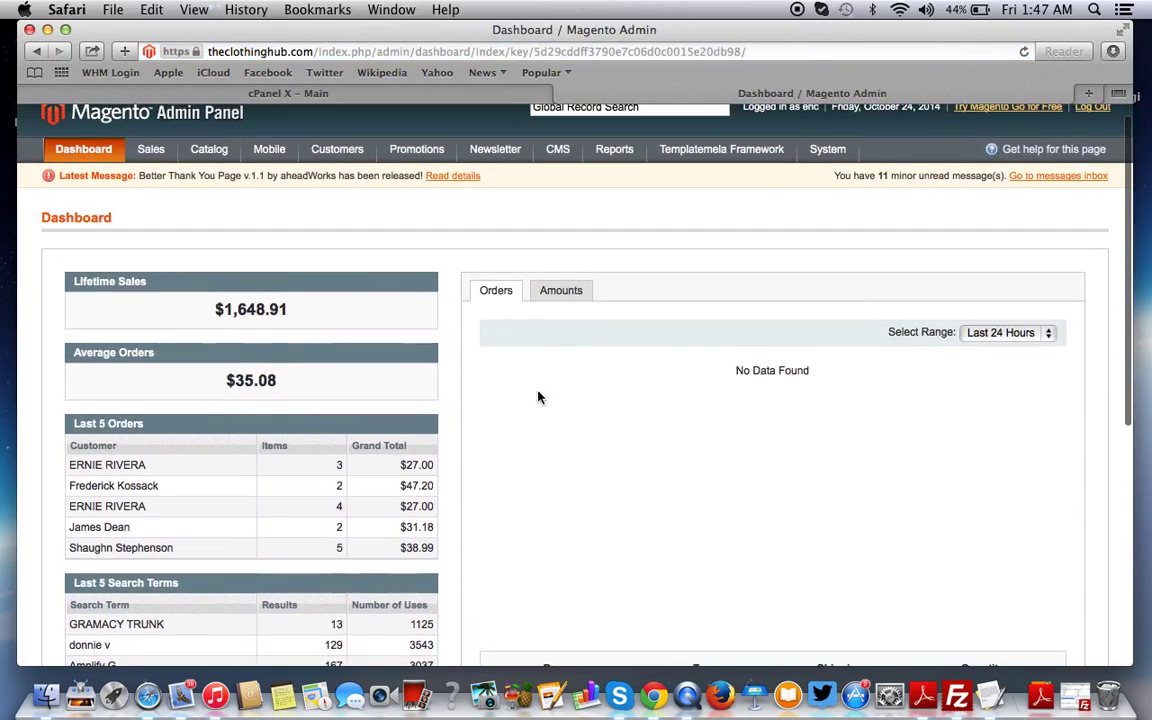
mouse_move(813, 150)
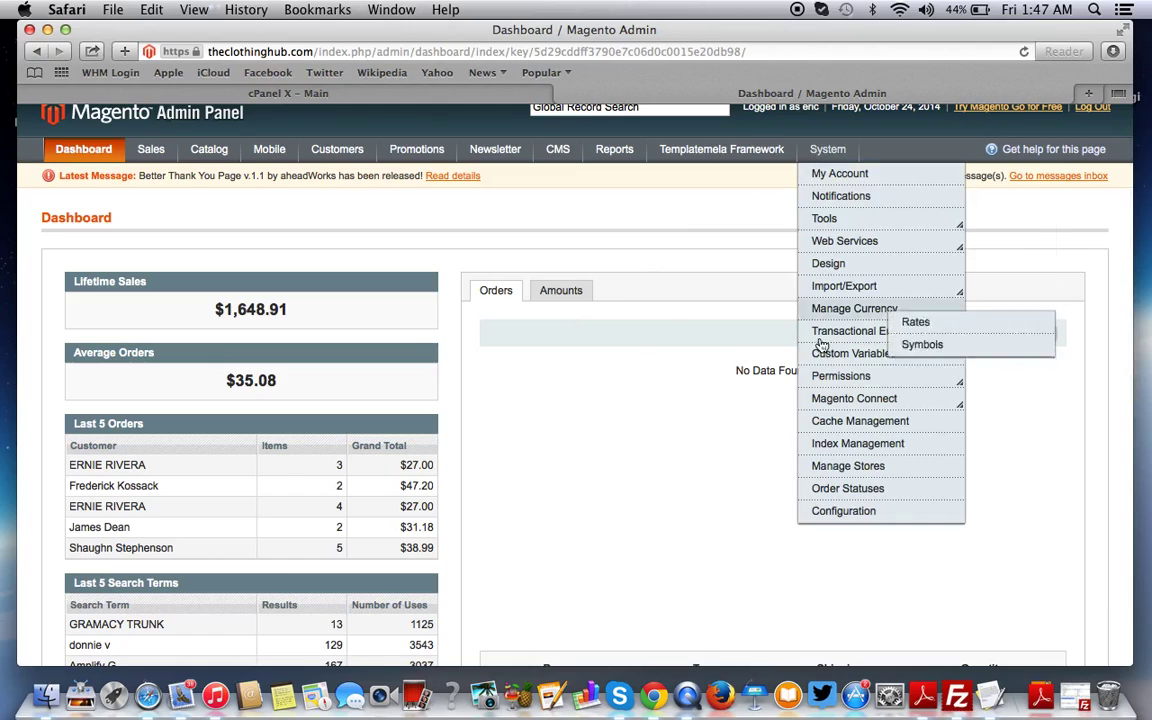
click(843, 511)
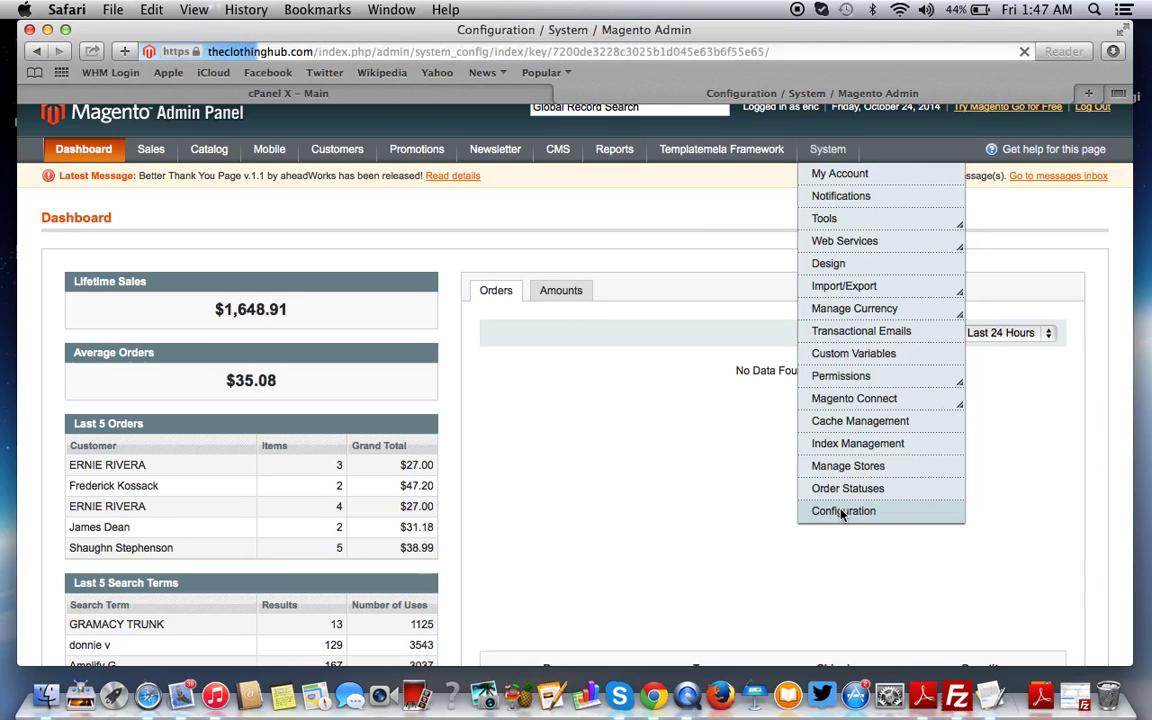
scroll(841, 516, down, 5)
scroll(841, 515, down, 10)
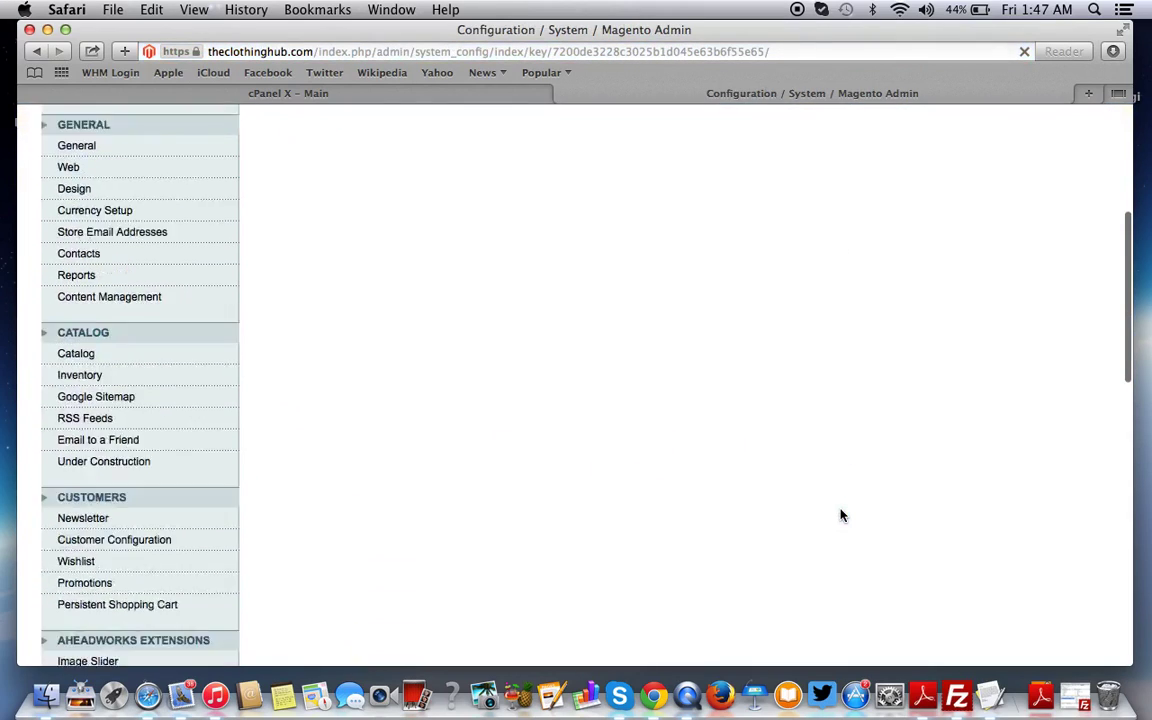
scroll(48, 472, down, 1)
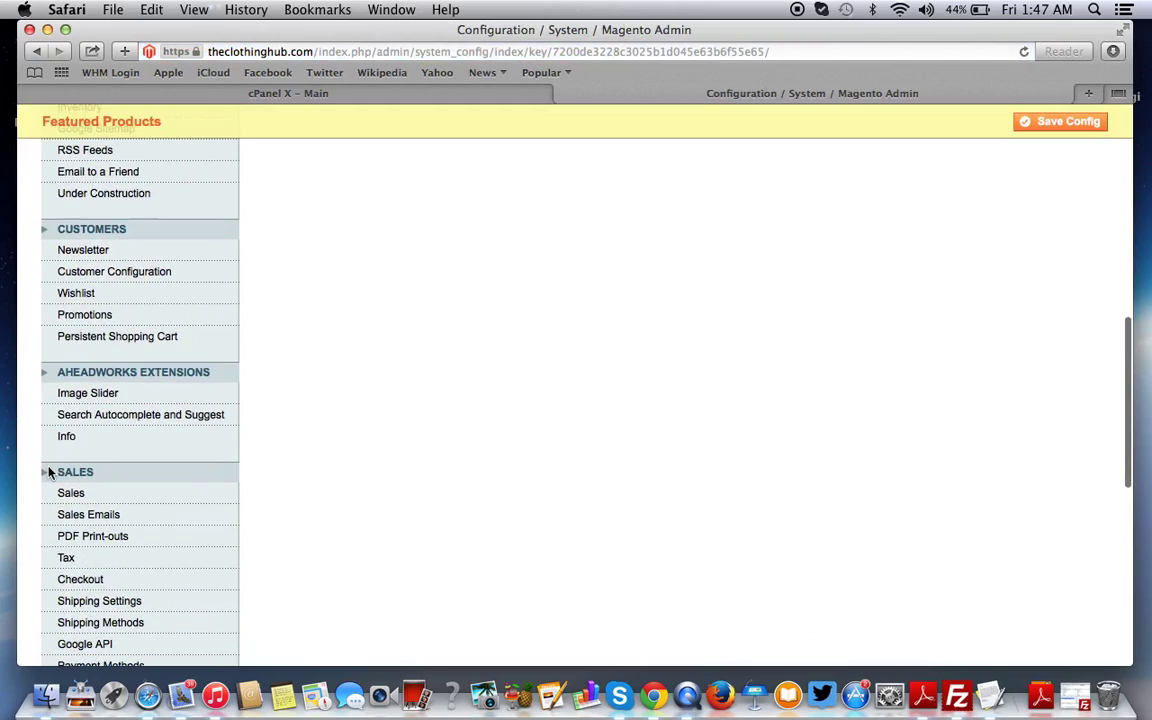
Open the Image Slider section and briefly expand its General Options
click(84, 398)
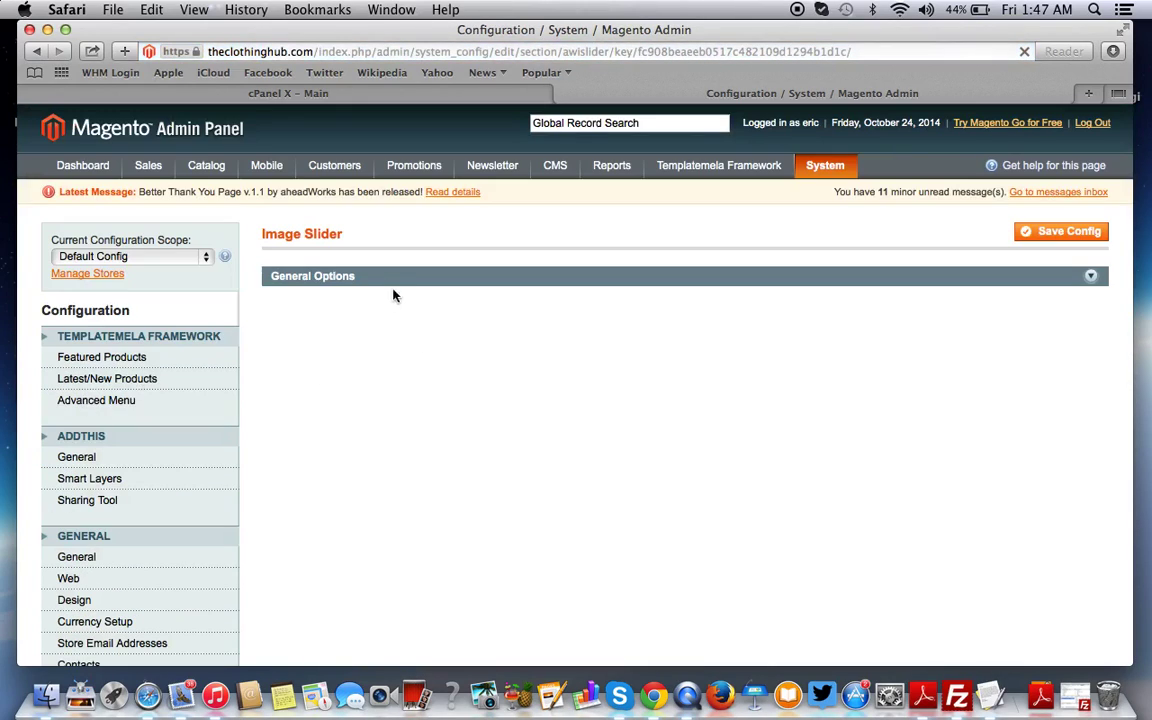
click(378, 280)
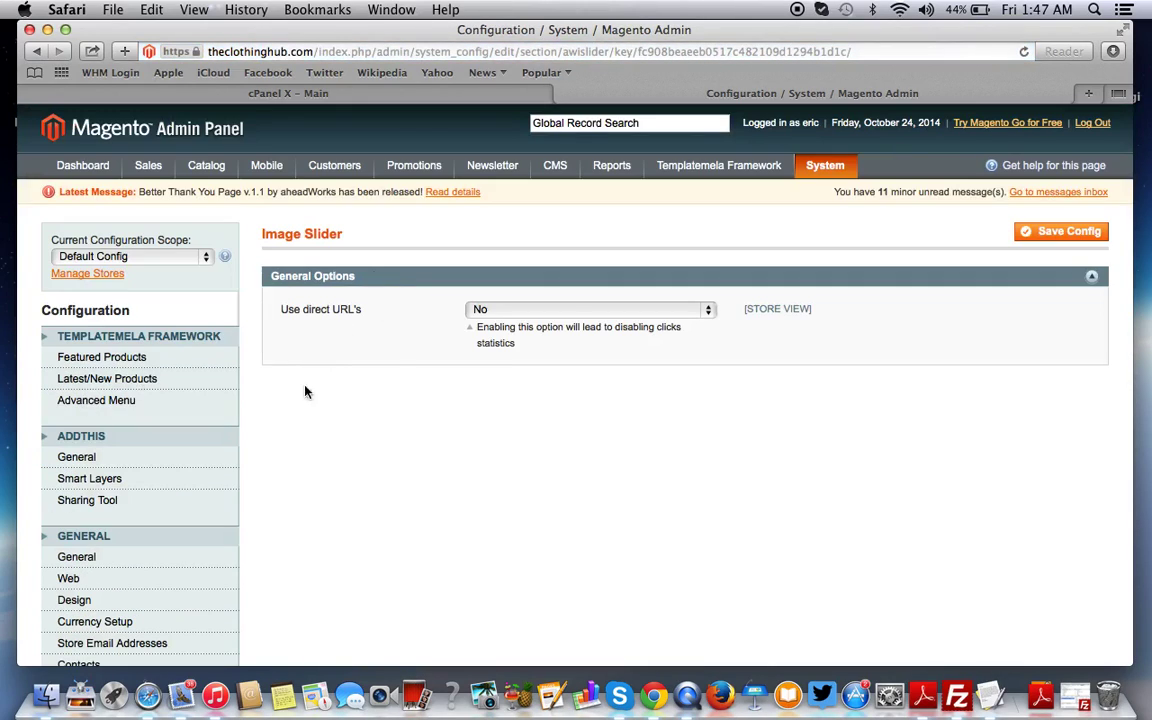
click(375, 287)
scroll(100, 460, down, 10)
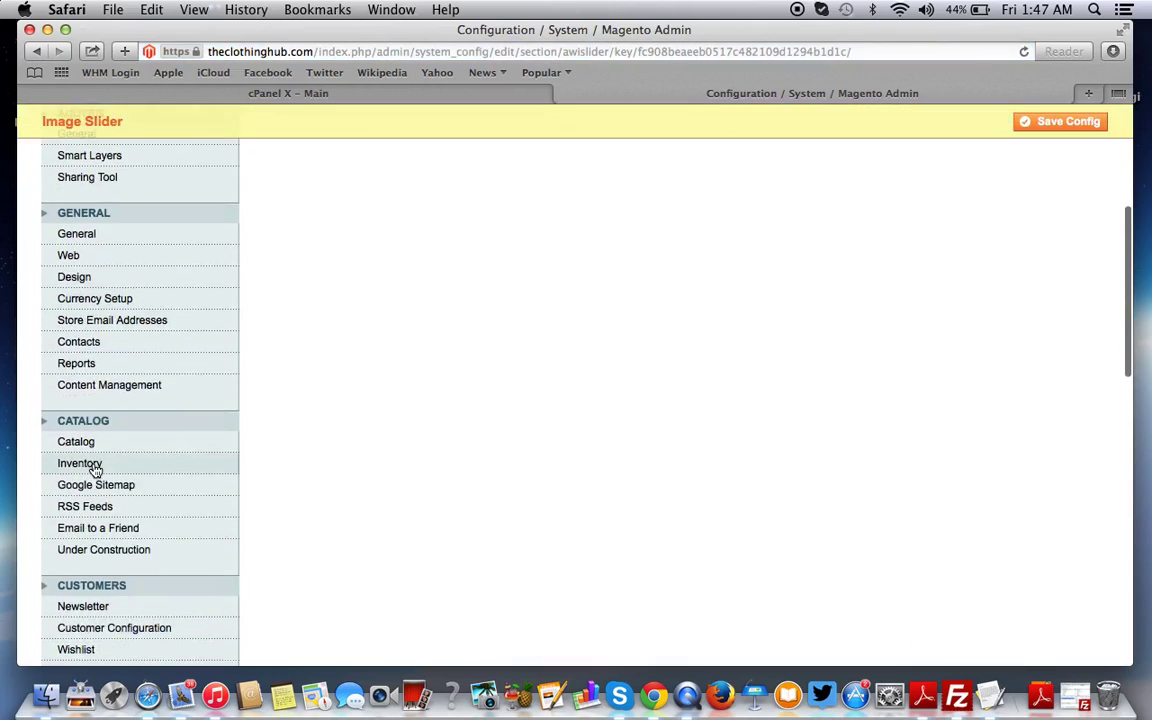
scroll(95, 468, down, 3)
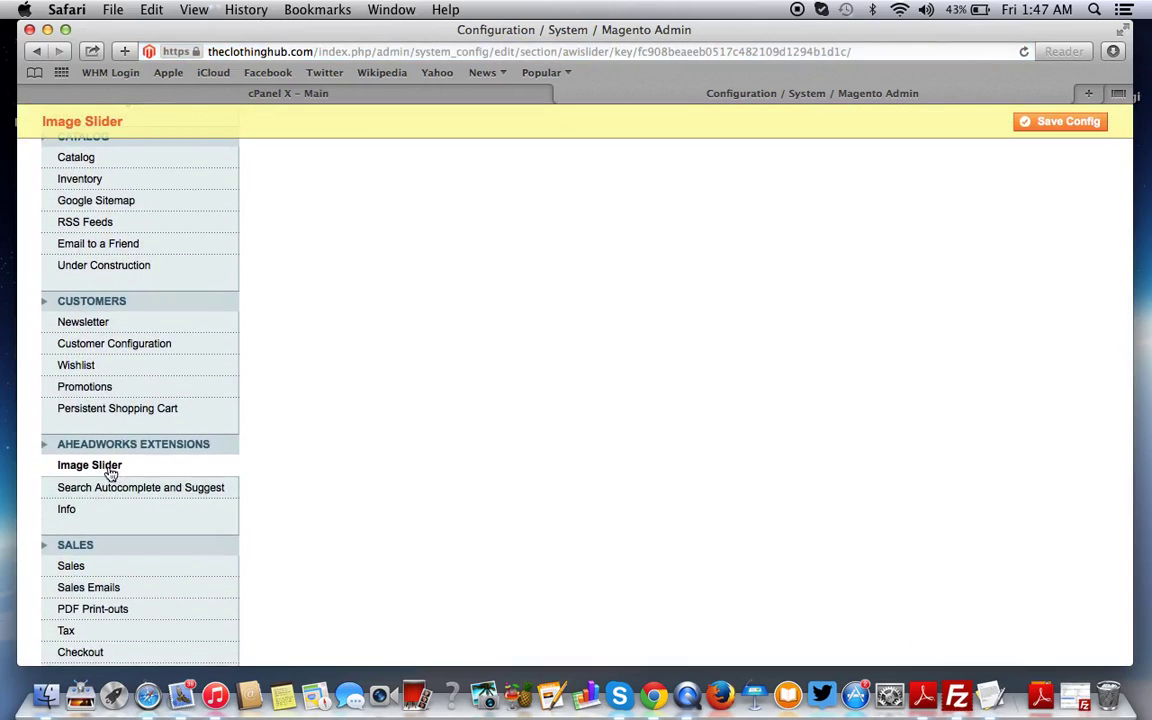
Reopen General Options, keep Use direct URL's at No, and collapse the section
click(108, 466)
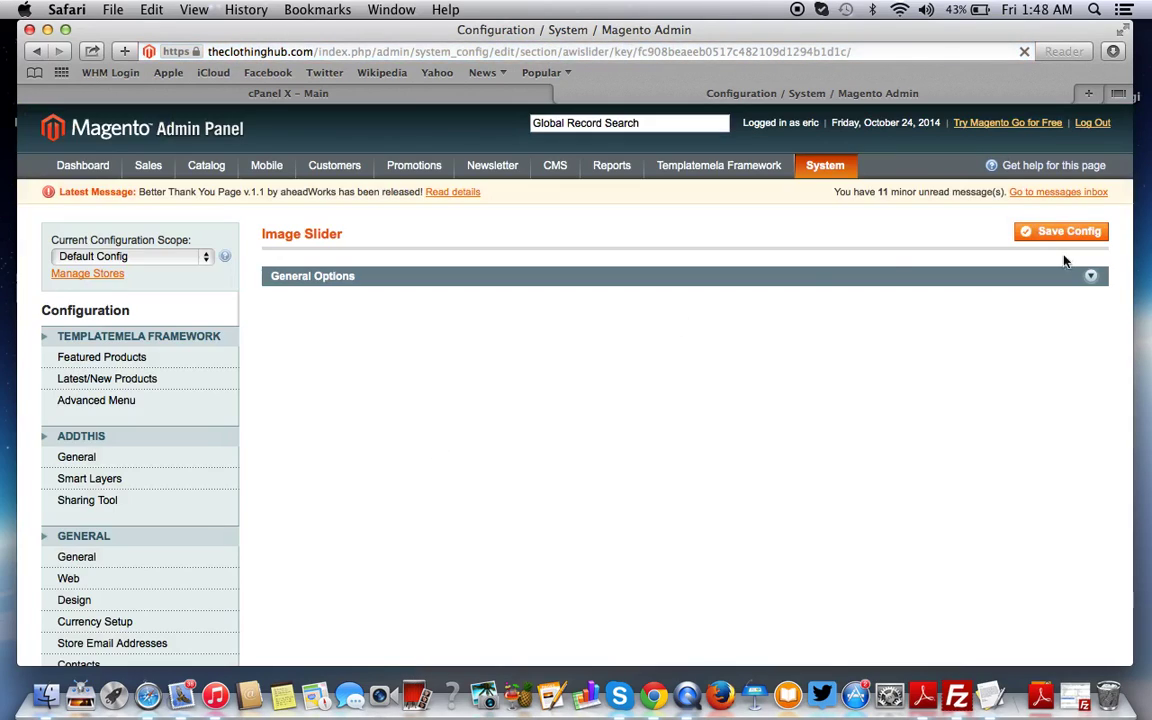
click(1087, 279)
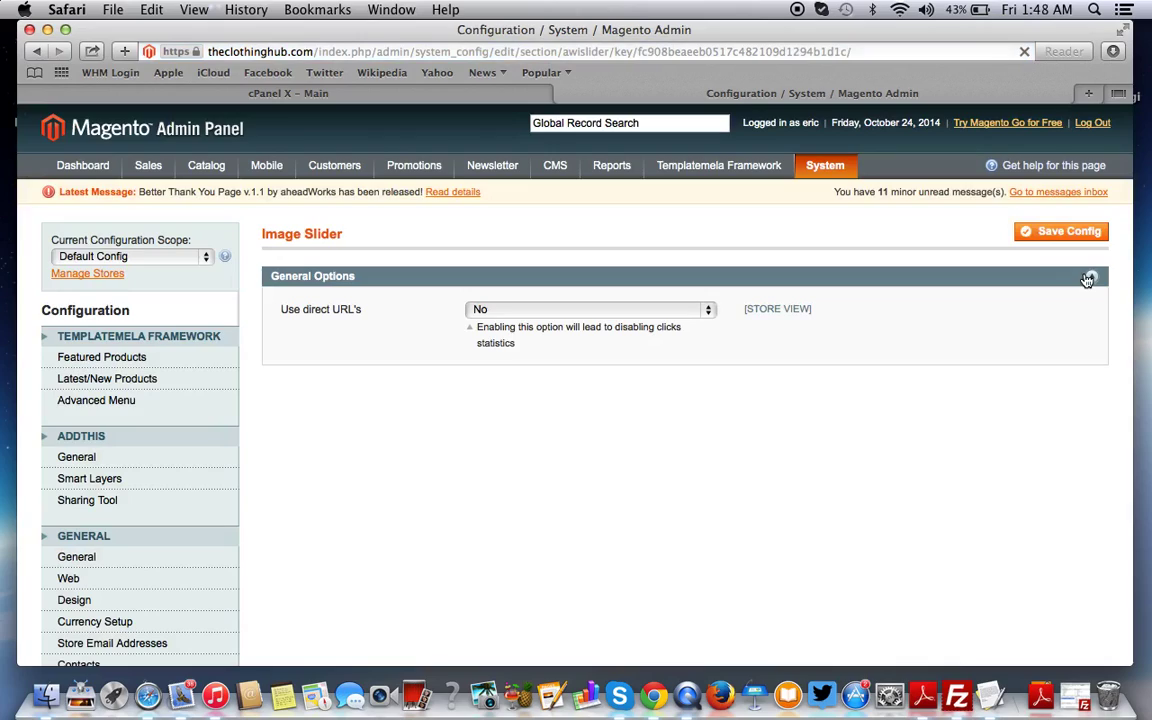
click(594, 311)
click(594, 312)
click(1091, 276)
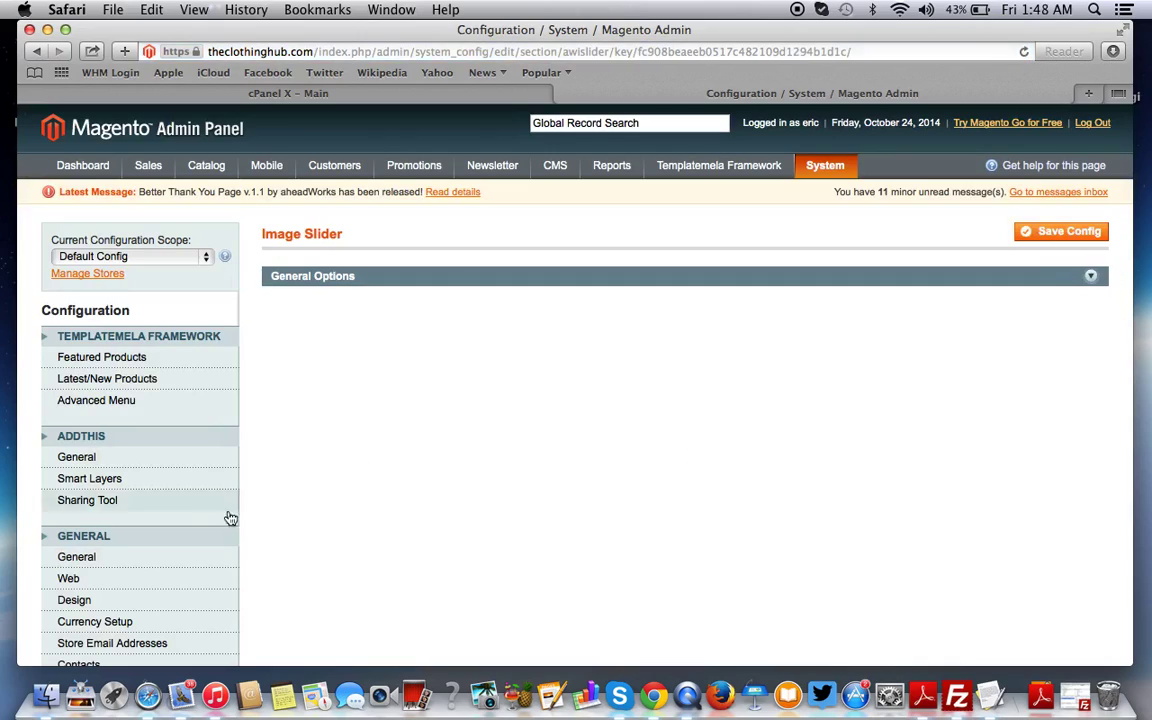
scroll(180, 530, down, 15)
scroll(180, 532, down, 4)
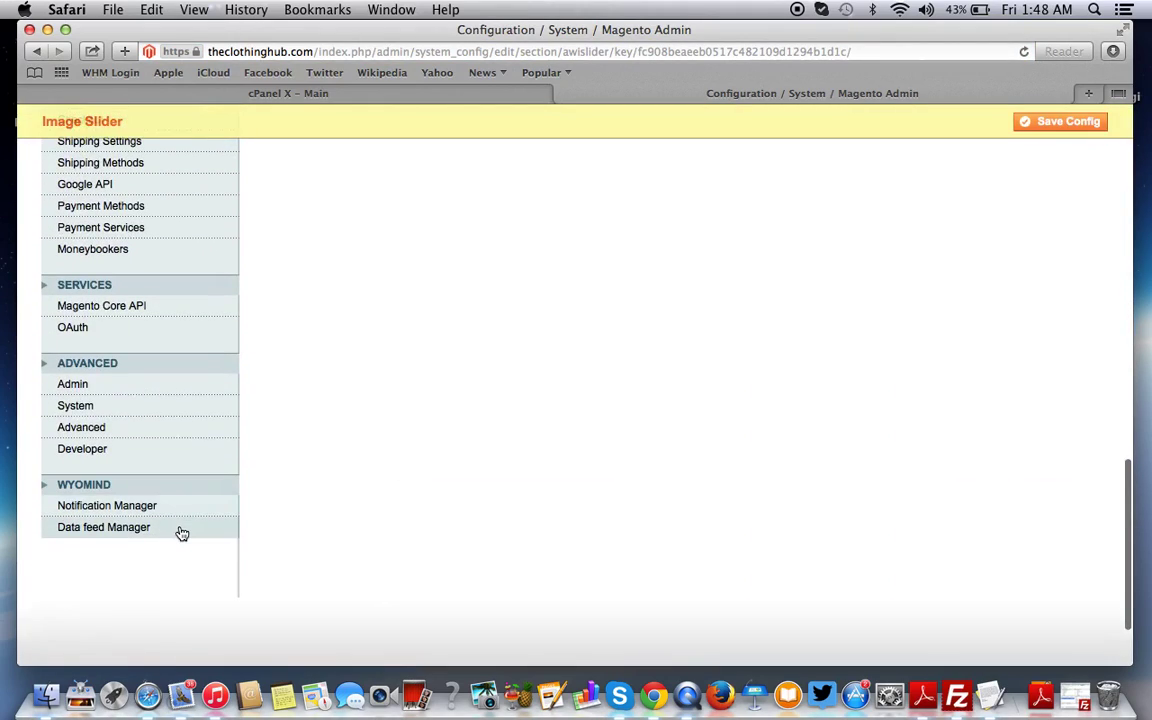
scroll(180, 532, up, 4)
scroll(180, 532, up, 4)
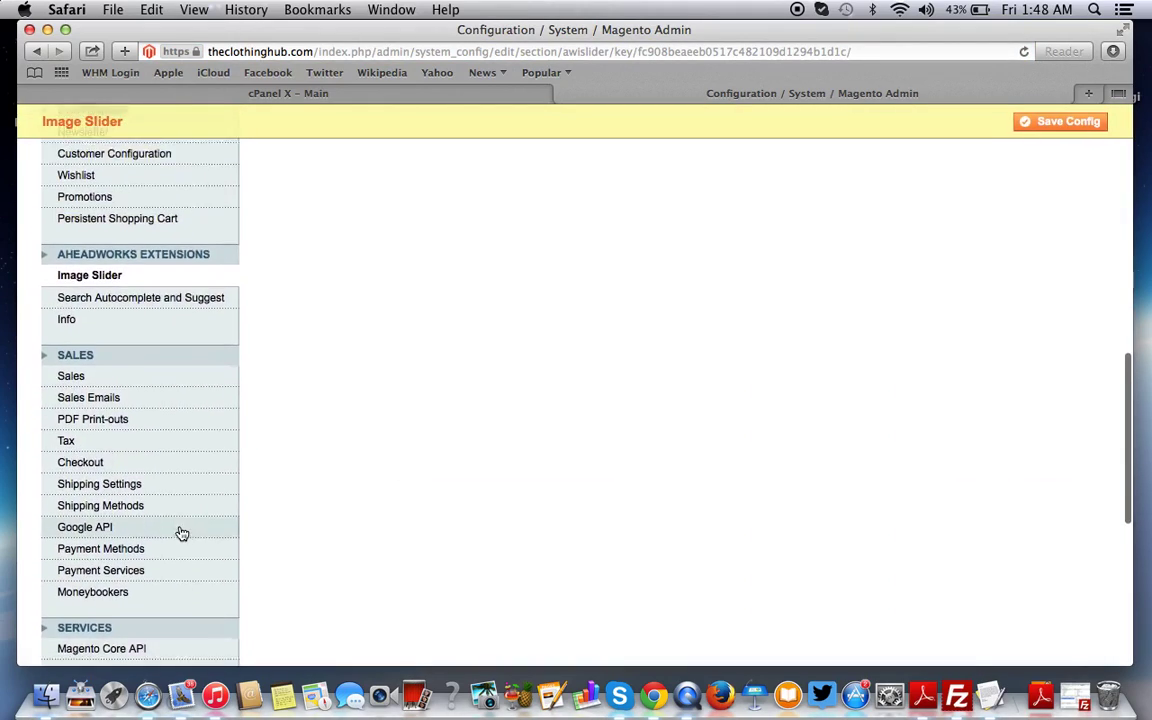
scroll(195, 436, up, 3)
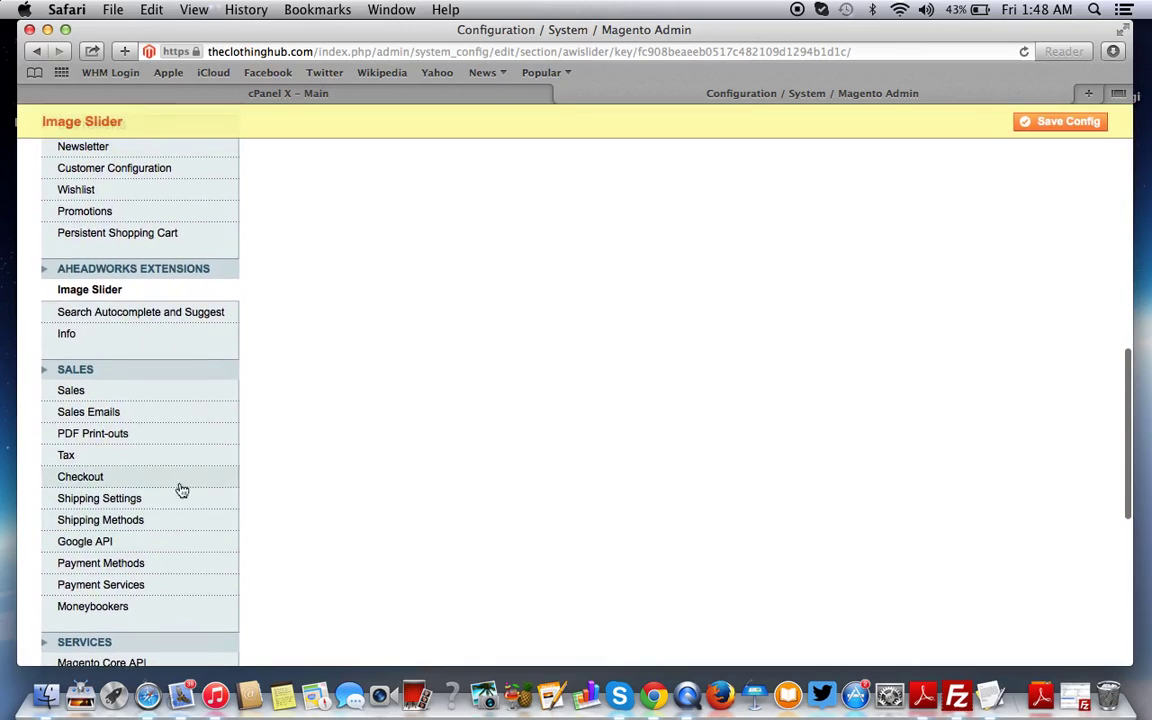
scroll(196, 436, up, 7)
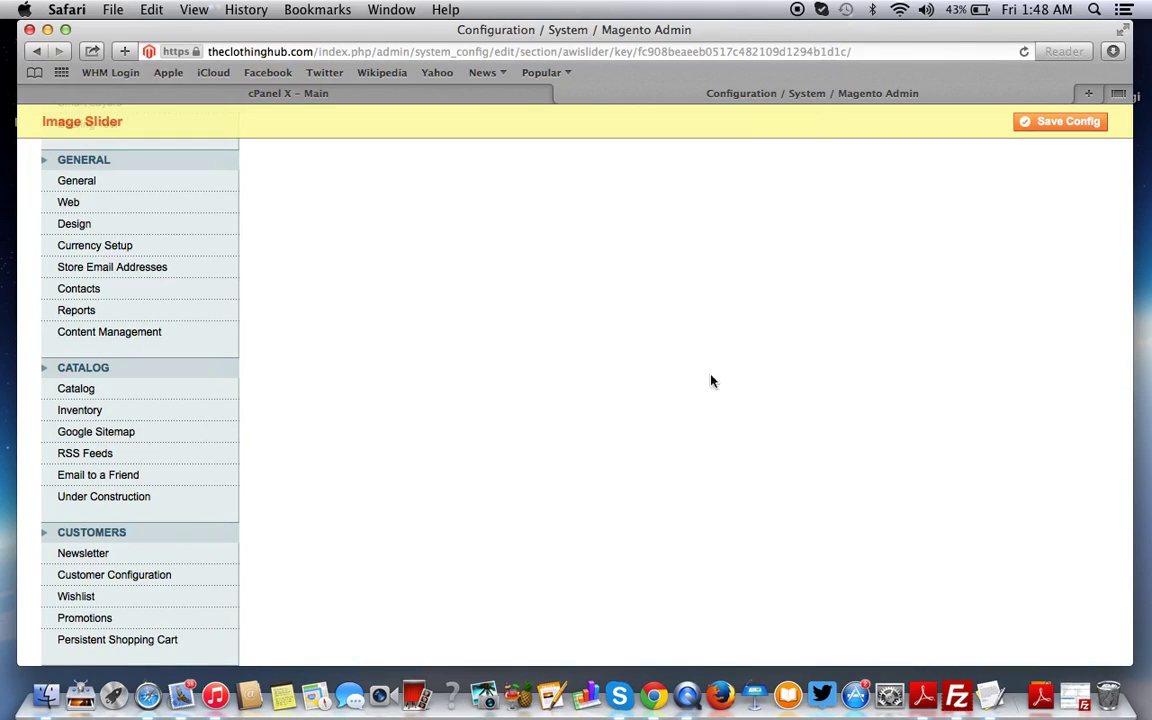
scroll(713, 405, up, 9)
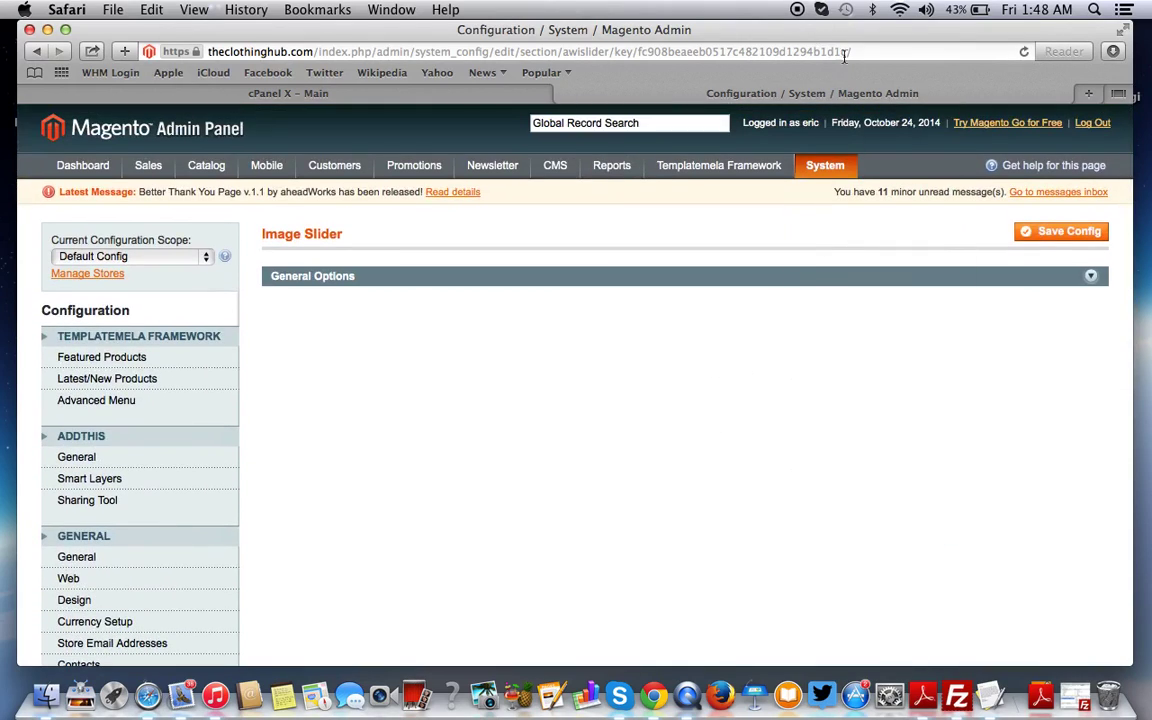